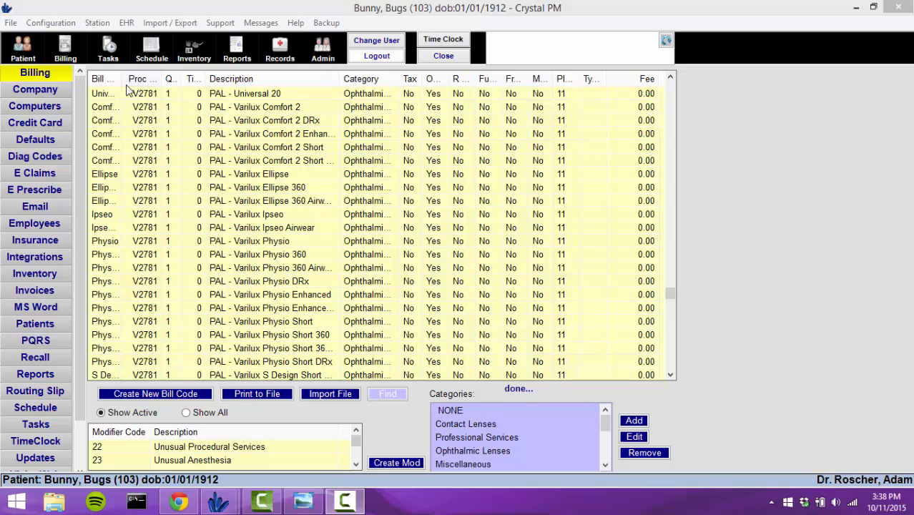
# Step: Widen the Bill Code column and start a new billing code named Varilux Comfort with description PAL - Varilux Comfort
pyautogui.moveTo(124, 81); pyautogui.dragTo(198, 86)
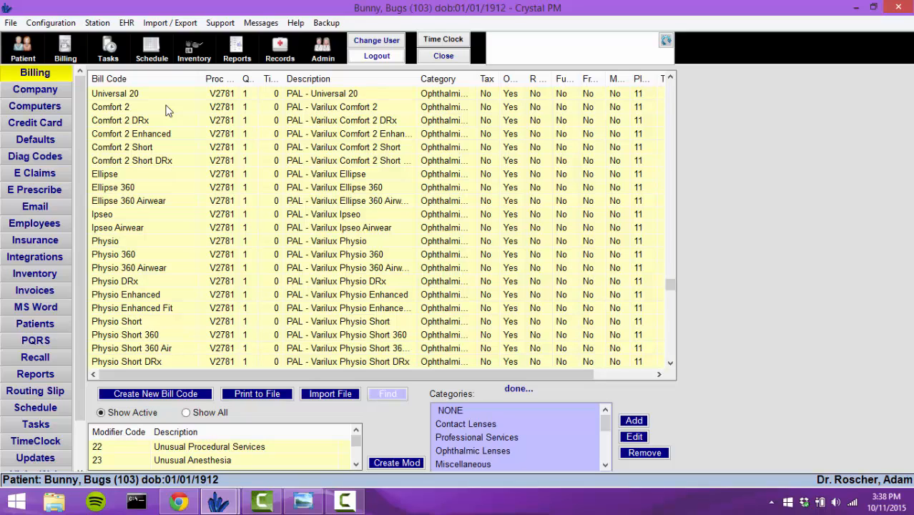
pyautogui.click(166, 109)
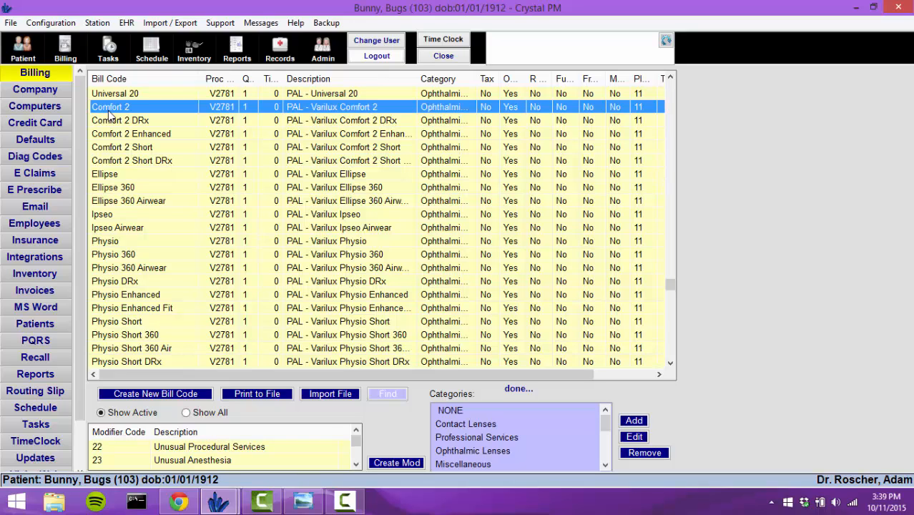
pyautogui.click(155, 394)
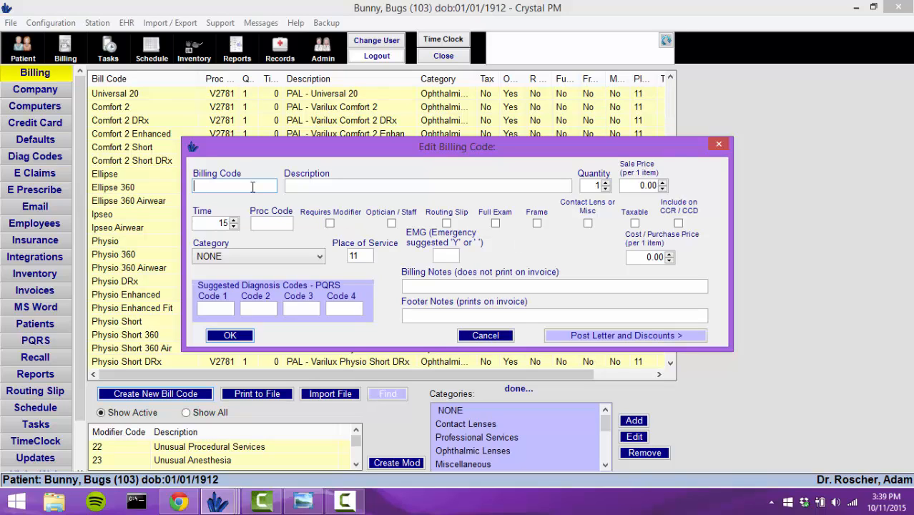
pyautogui.write('Varilux Comfort')
pyautogui.press('Tab')
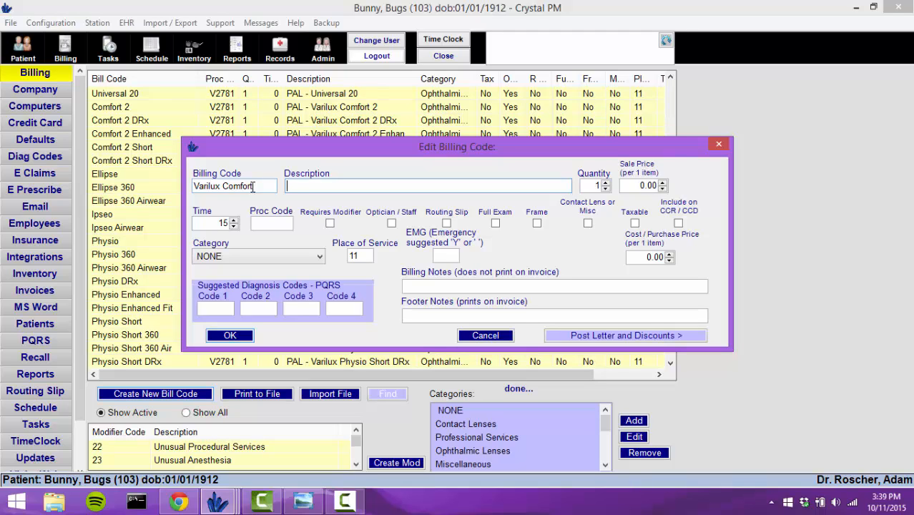
pyautogui.write('PAL - Varilux Comfprt')
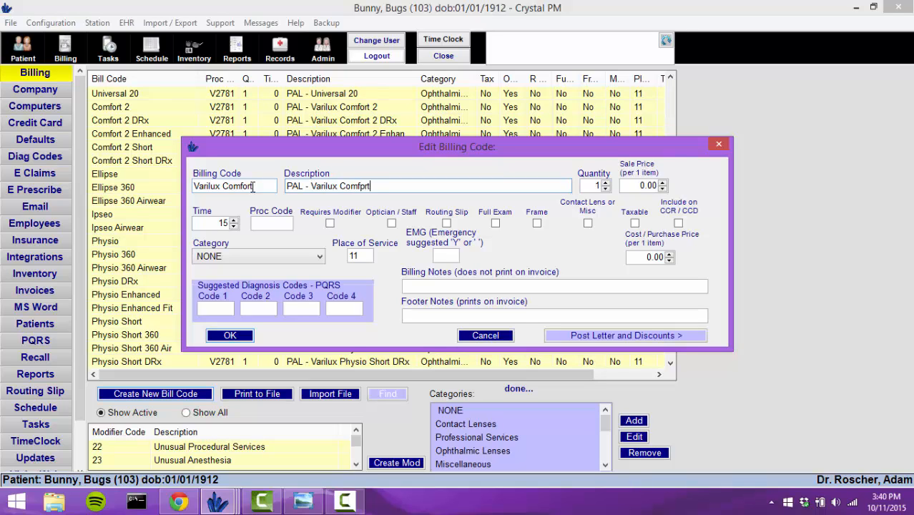
pyautogui.press('BackSpace')
pyautogui.press('BackSpace')
pyautogui.press('BackSpace')
pyautogui.write('ort')
# Step: Set the new code's sale price to 150.00, its quantity to 2 and its procedure code to V2781
pyautogui.moveTo(636, 186); pyautogui.dragTo(668, 188)
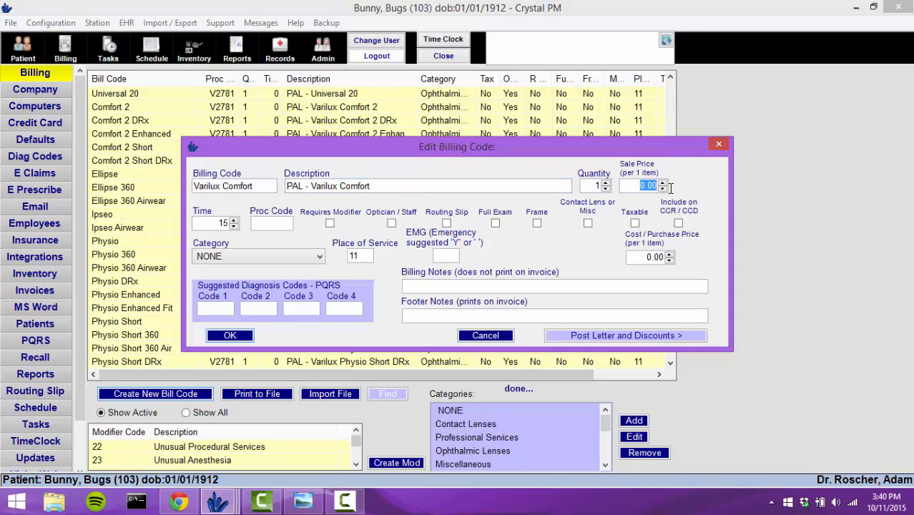
pyautogui.write('150.00')
pyautogui.click(605, 182)
pyautogui.click(265, 224)
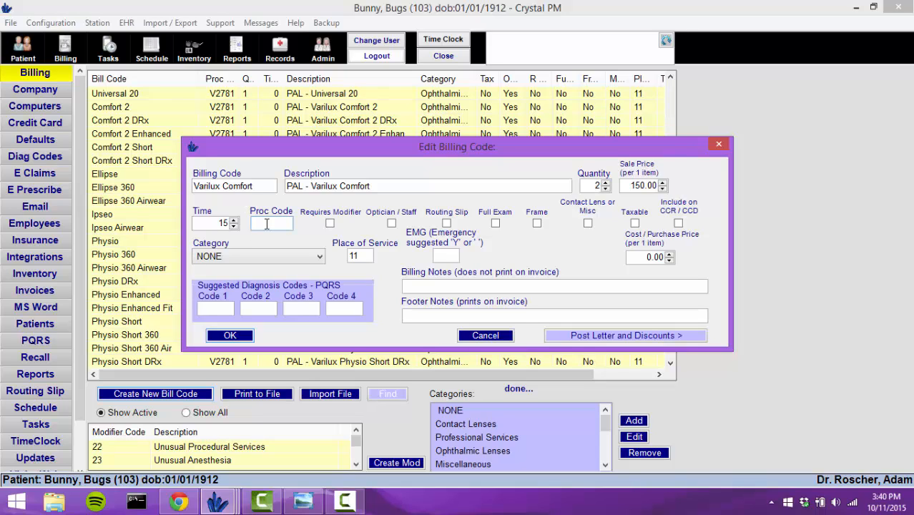
pyautogui.write('V2781')
# Step: Enable Optician / Staff, assign the Ophthalmic Lenses category and save the new billing code
pyautogui.click(392, 225)
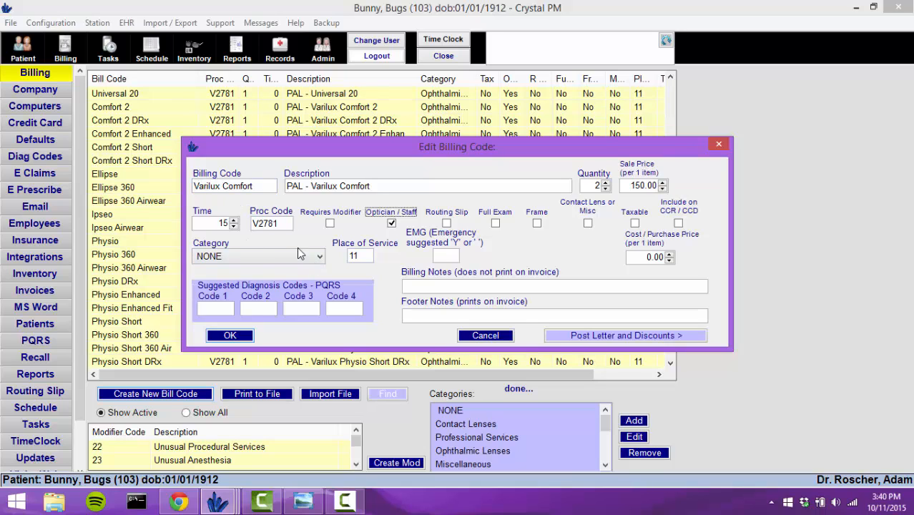
pyautogui.click(319, 257)
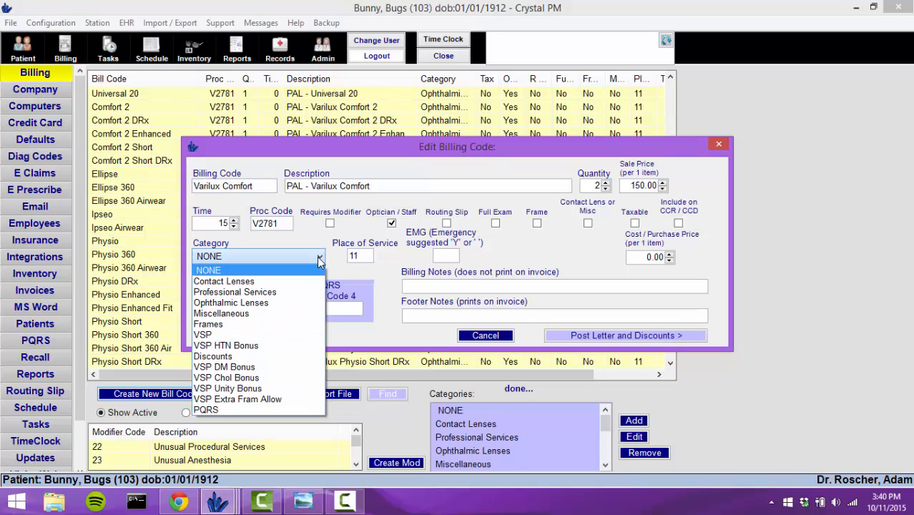
pyautogui.click(263, 303)
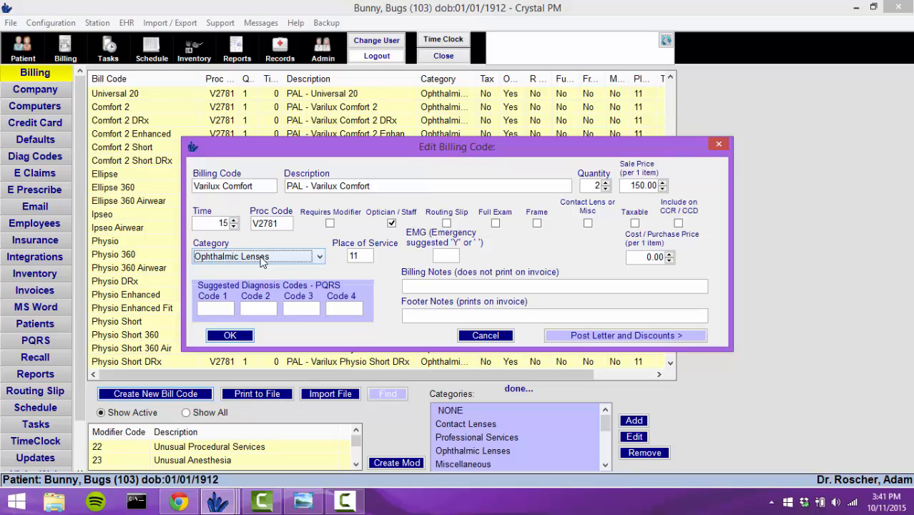
pyautogui.click(236, 335)
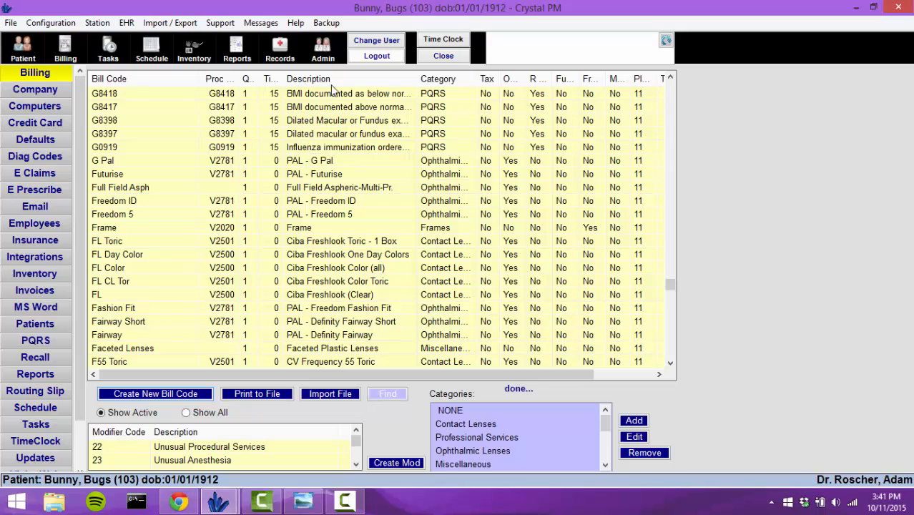
# Step: Sort the billing codes by description and select the Varilux Comfort entry
pyautogui.click(336, 83)
pyautogui.click(336, 82)
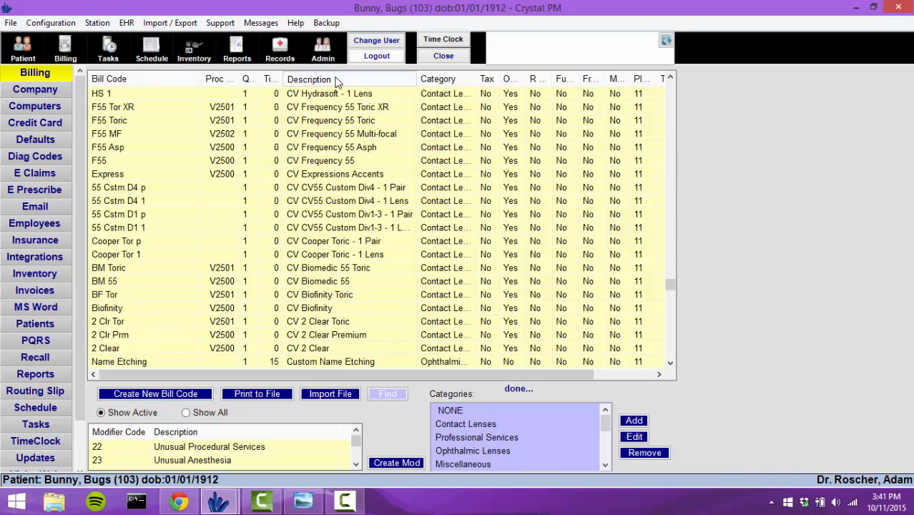
pyautogui.click(341, 108)
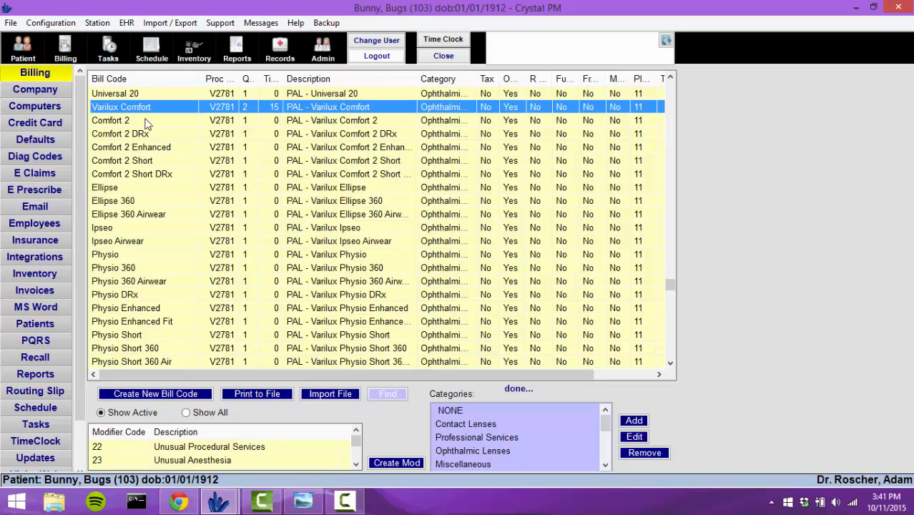
# Step: Display the Frames Page Defaults within the default values settings
pyautogui.click(36, 139)
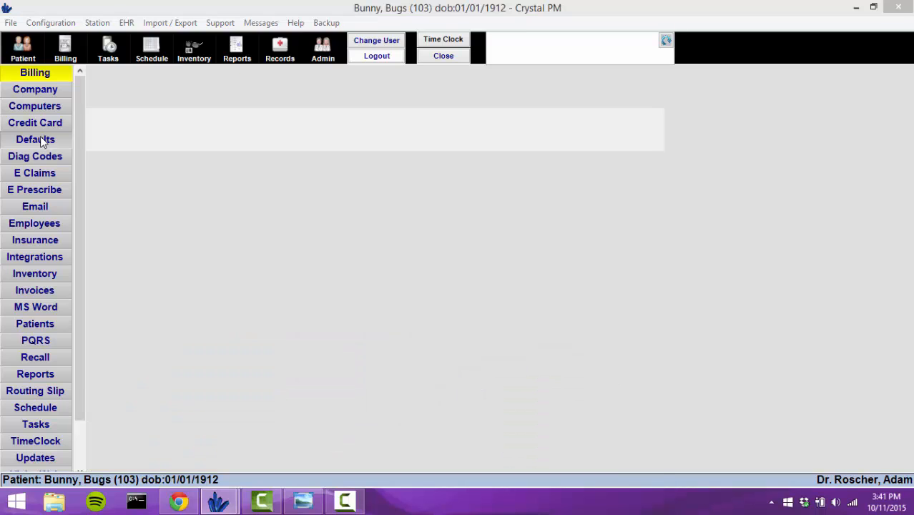
pyautogui.click(351, 98)
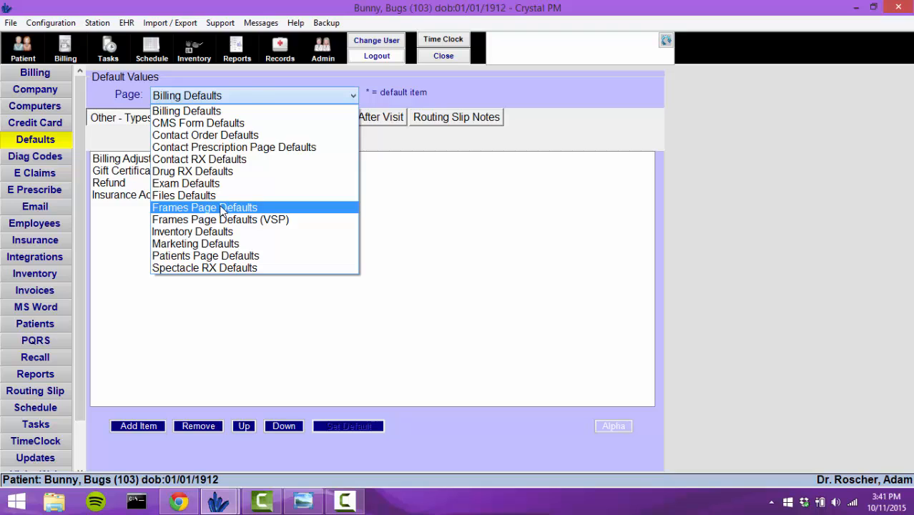
pyautogui.click(221, 207)
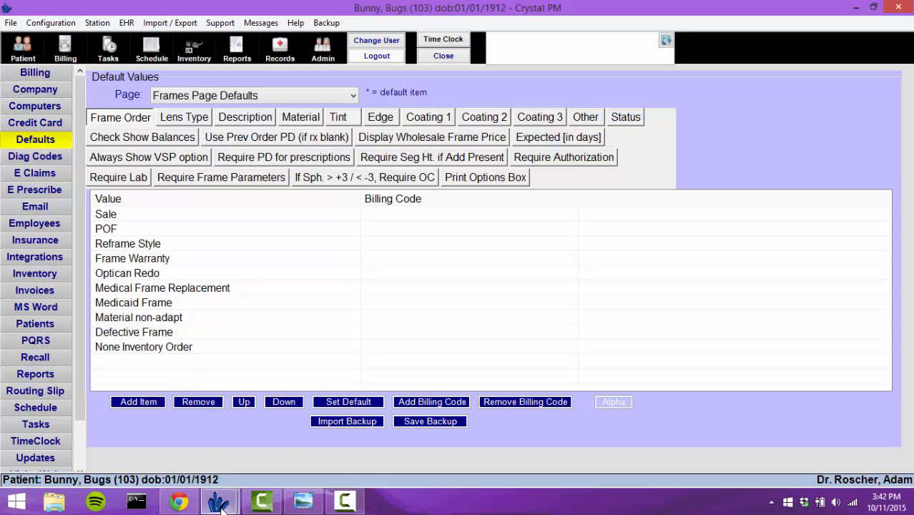
# Step: Examine the Frame Order choices in the patient's Spectacle Lab Orders window beside the defaults list, and minimize that window
pyautogui.moveTo(218, 503)
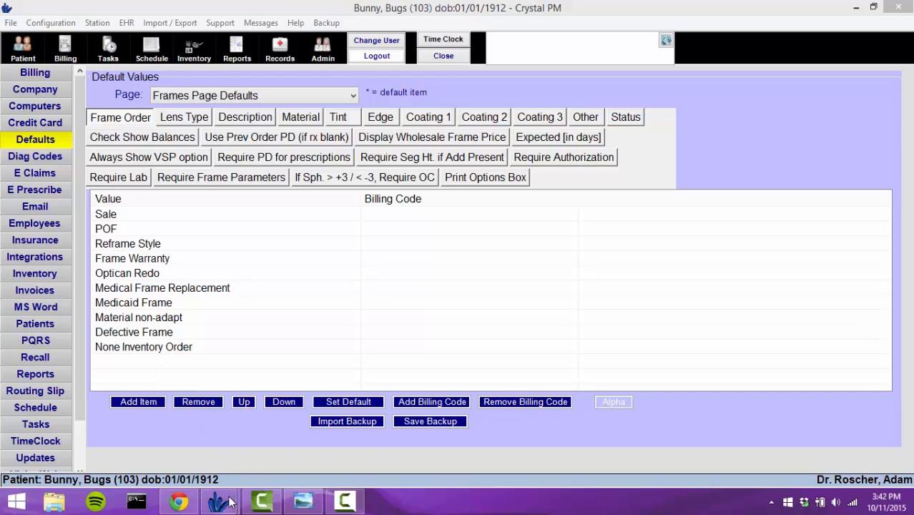
pyautogui.click(289, 438)
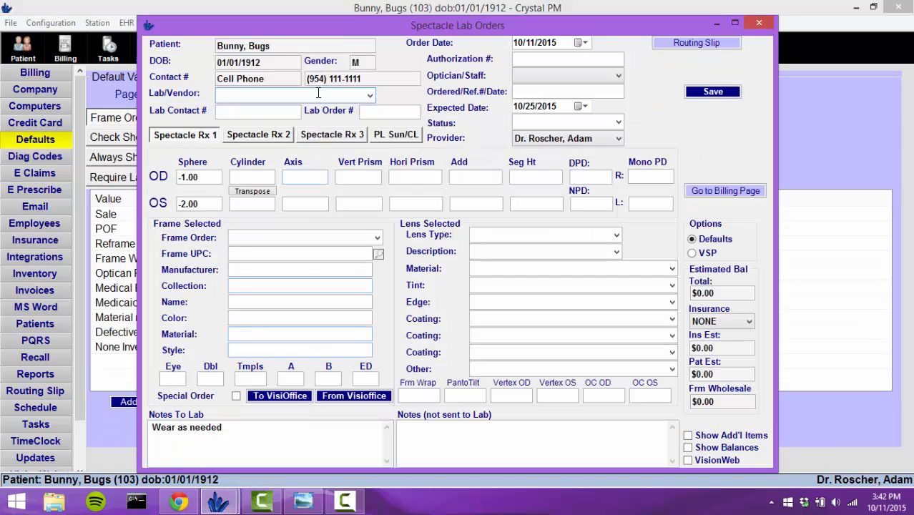
pyautogui.moveTo(325, 33); pyautogui.dragTo(492, 39)
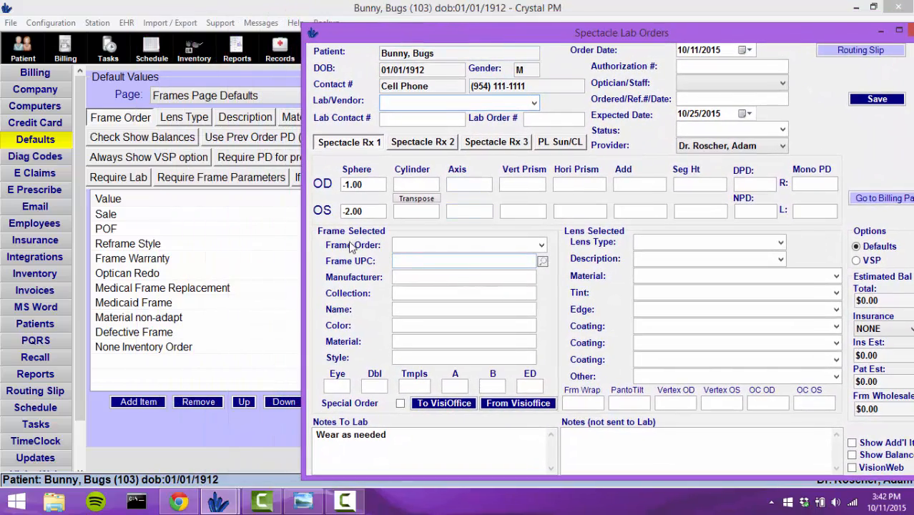
pyautogui.click(536, 248)
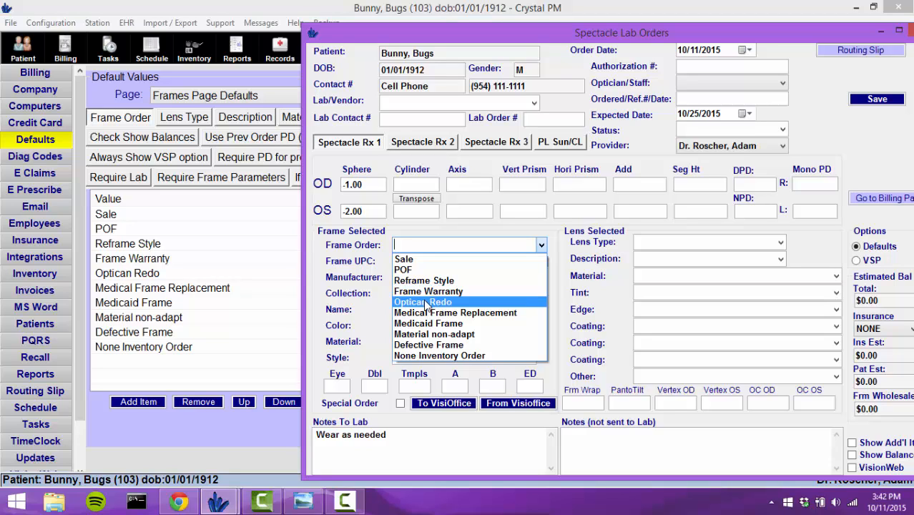
pyautogui.click(879, 33)
pyautogui.click(880, 32)
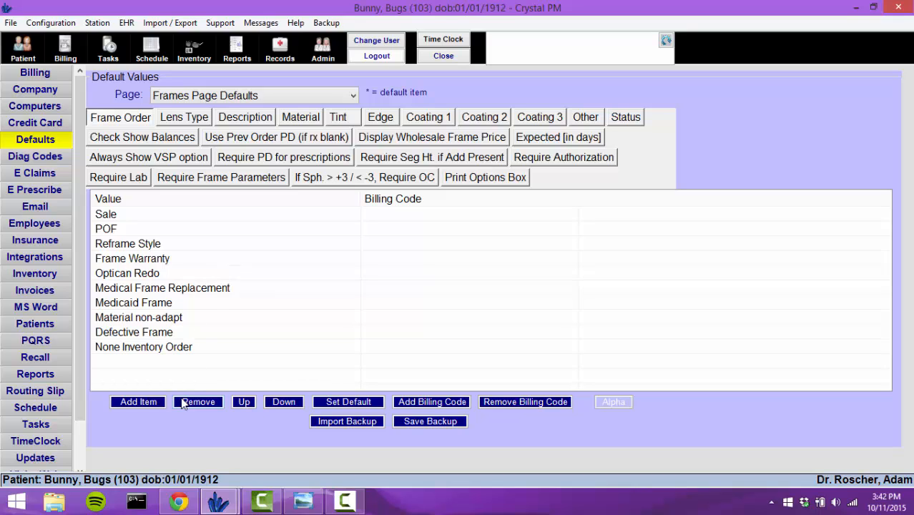
# Step: Add a new Frame Order default value named test
pyautogui.click(141, 404)
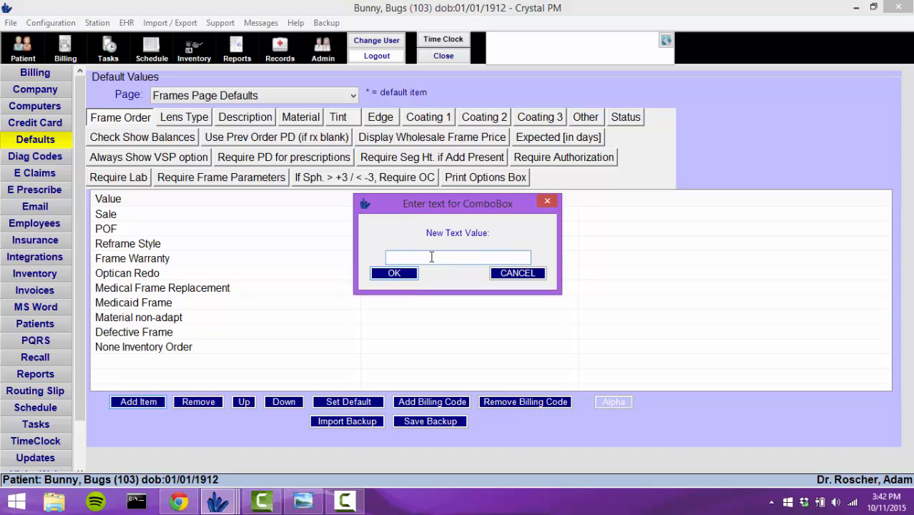
pyautogui.write('test')
pyautogui.click(405, 274)
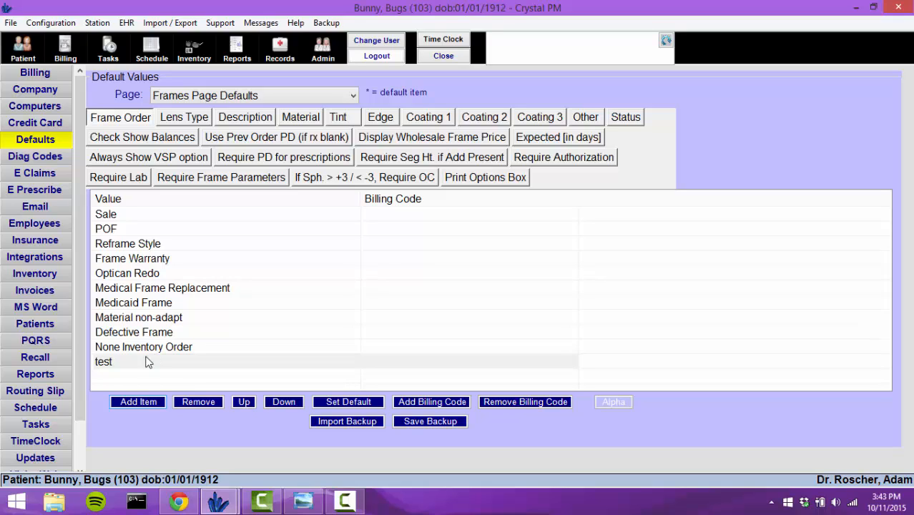
# Step: Move the test value several places up the Frame Order list and back down to the end
pyautogui.click(111, 362)
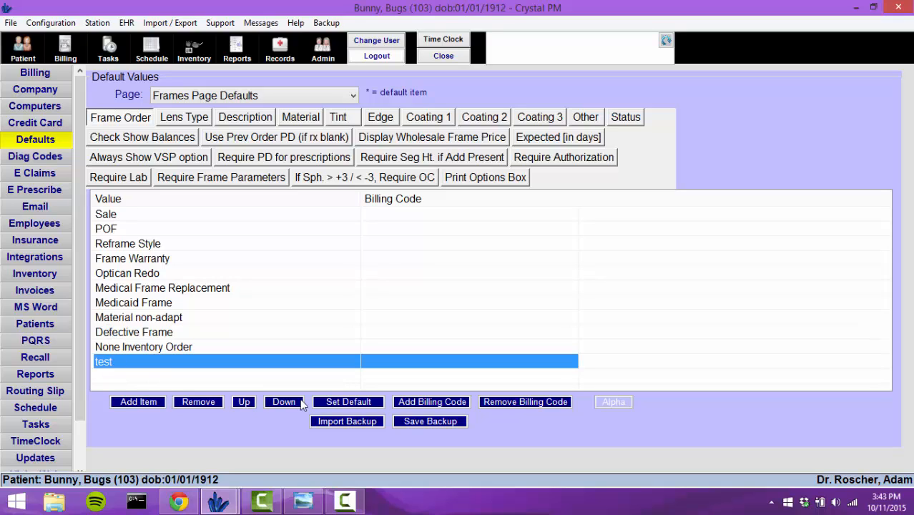
pyautogui.click(243, 402)
pyautogui.click(244, 402)
pyautogui.click(243, 402)
pyautogui.click(243, 402)
pyautogui.click(244, 402)
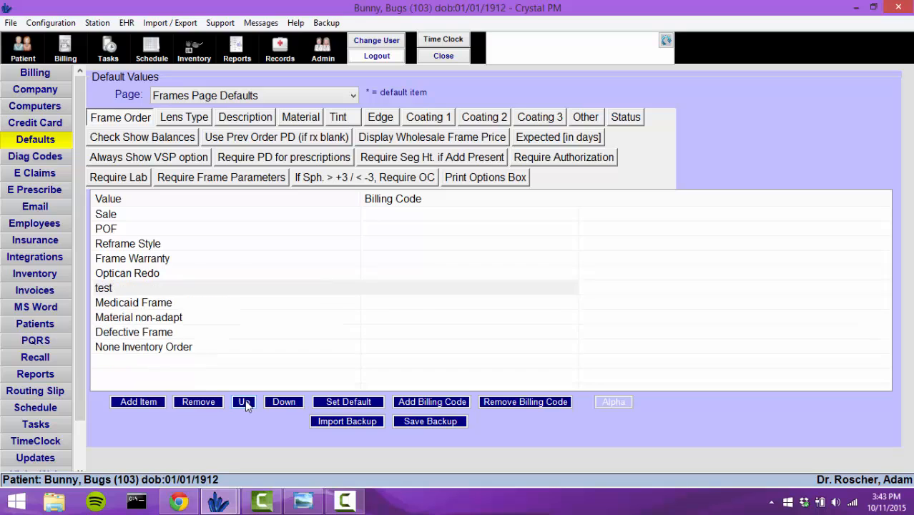
pyautogui.click(243, 402)
pyautogui.click(243, 402)
pyautogui.click(280, 402)
pyautogui.click(280, 403)
pyautogui.click(280, 402)
pyautogui.click(280, 402)
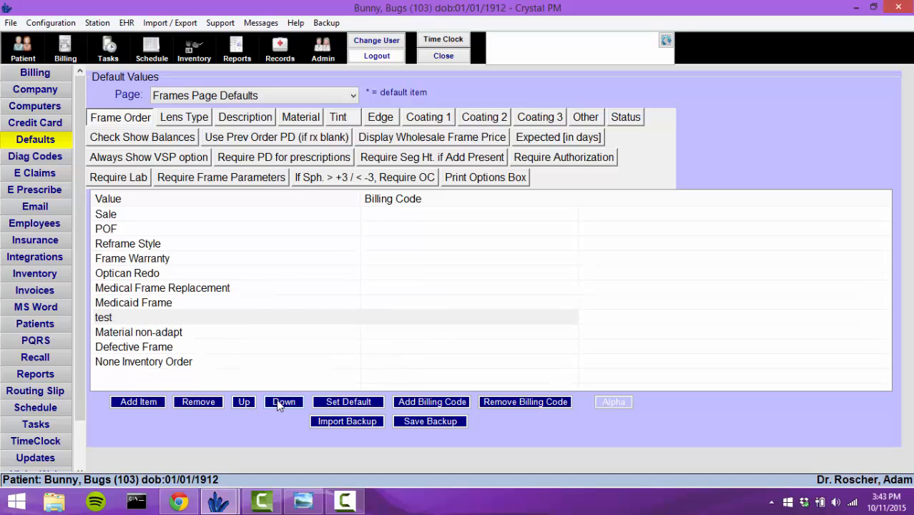
pyautogui.click(280, 403)
pyautogui.click(280, 403)
pyautogui.click(281, 403)
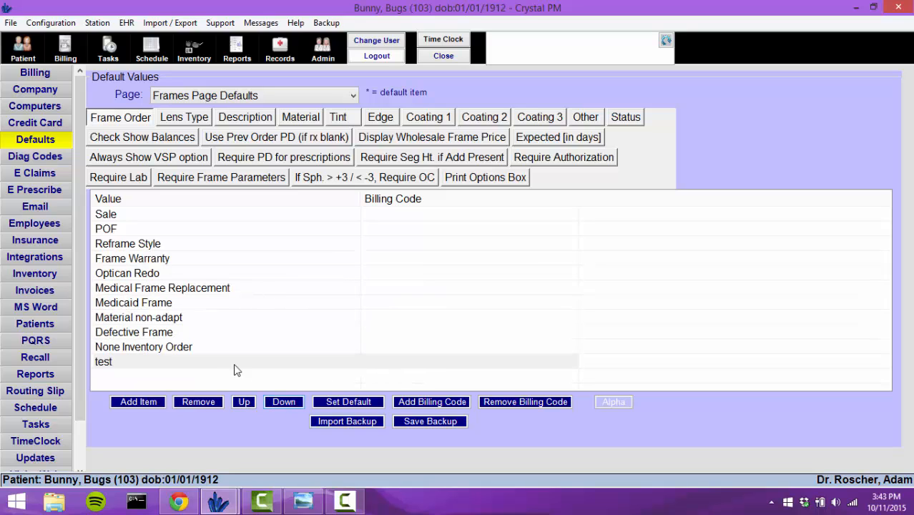
# Step: Sort the Frame Order values alphabetically and try to move the Sale value up
pyautogui.click(611, 401)
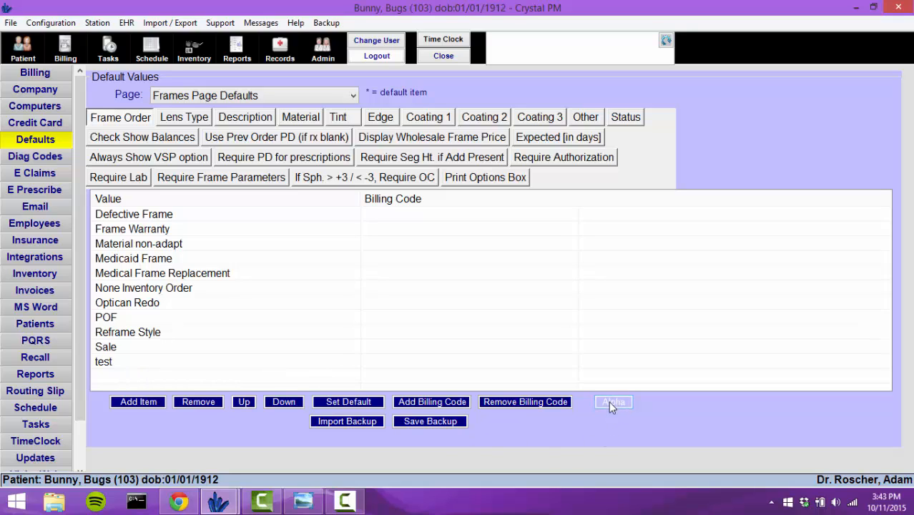
pyautogui.click(115, 347)
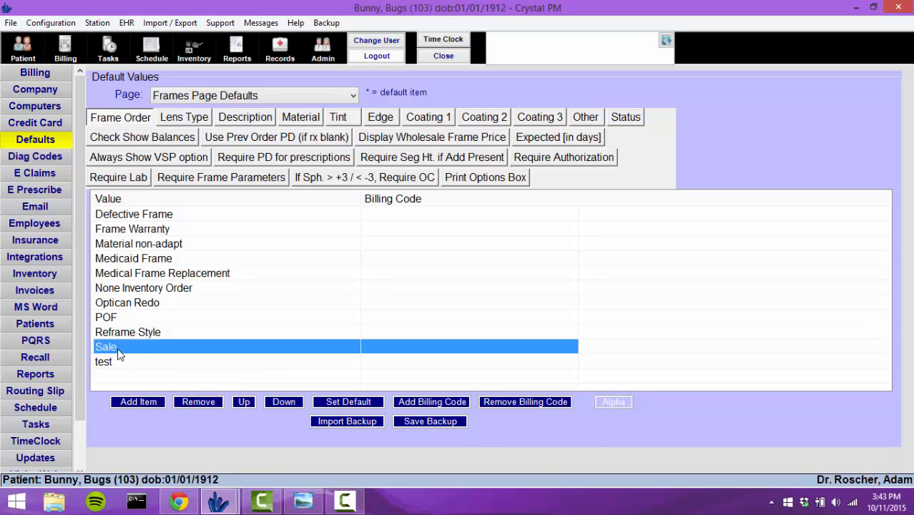
pyautogui.click(243, 401)
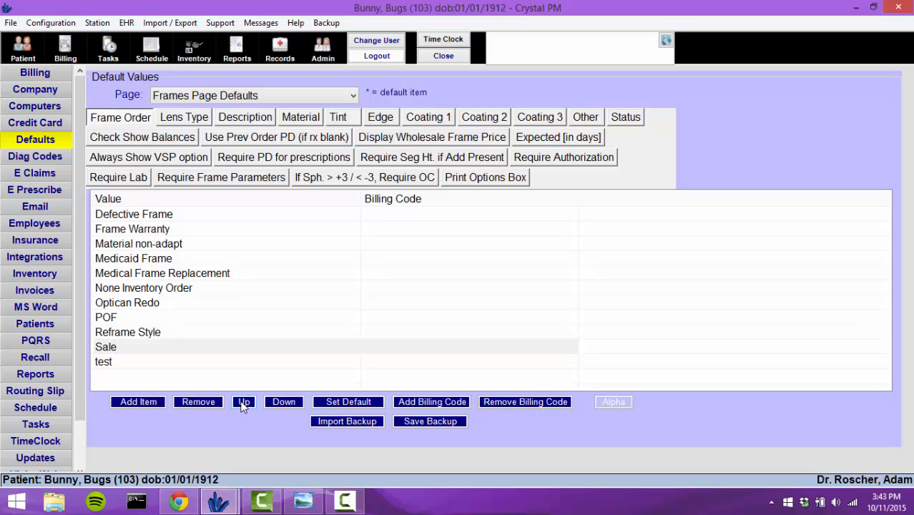
pyautogui.click(142, 363)
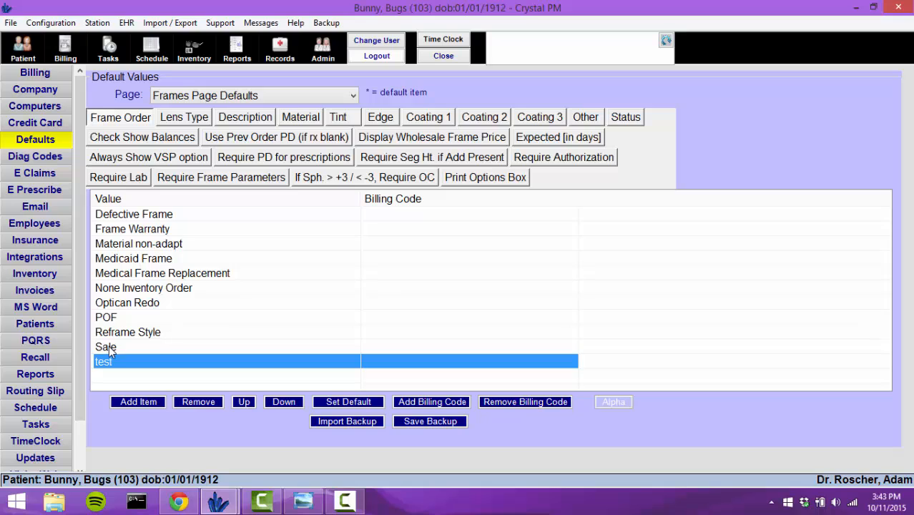
# Step: Link the Sale value to the Frame billing code, found by searching for code v2020
pyautogui.click(110, 349)
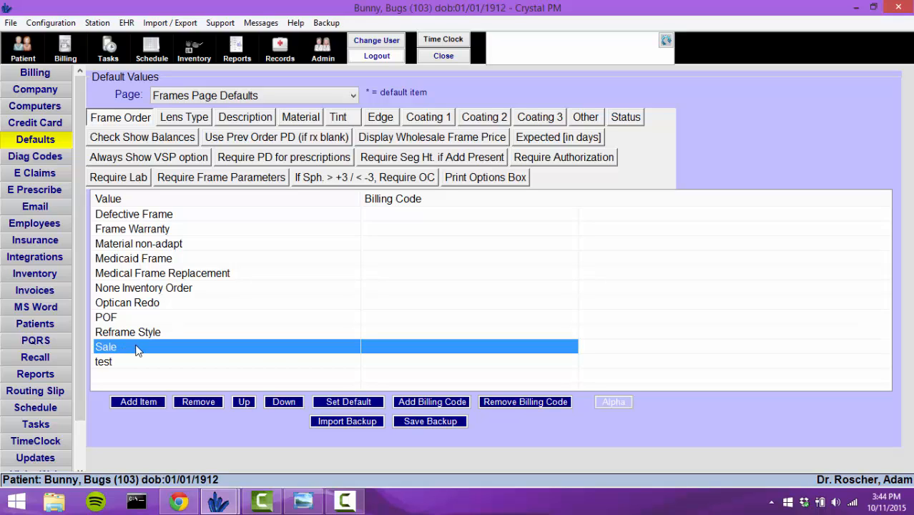
pyautogui.click(417, 406)
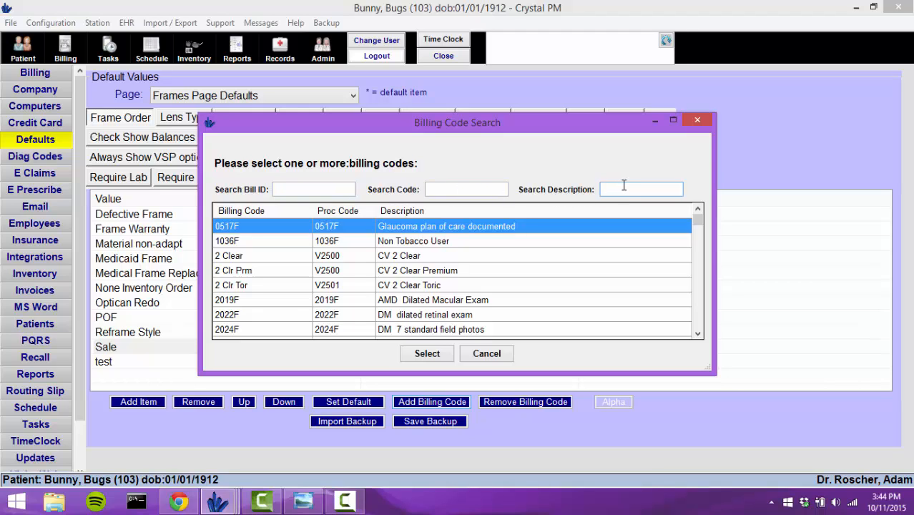
pyautogui.click(461, 188)
pyautogui.write('v2020')
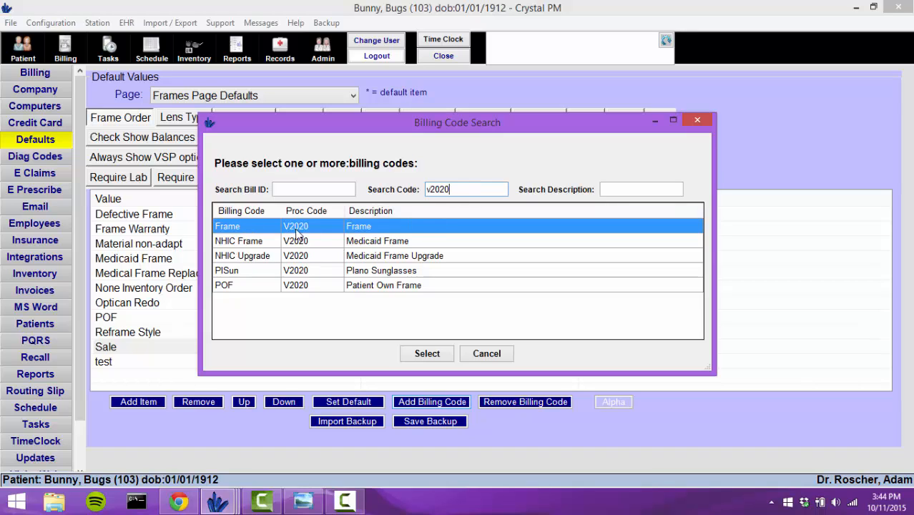
pyautogui.click(427, 353)
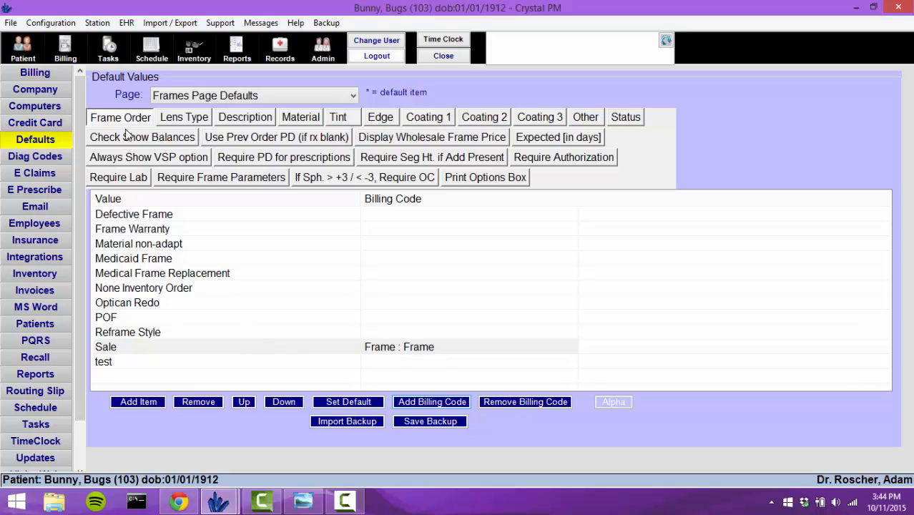
# Step: Link the Single Vision lens type to the SV-Plastic billing code, found by searching descriptions for sv
pyautogui.click(180, 122)
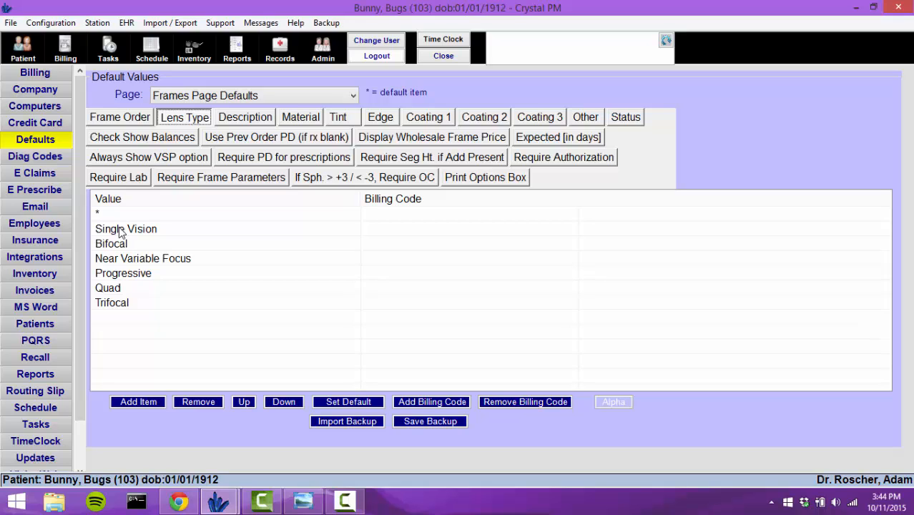
pyautogui.click(157, 231)
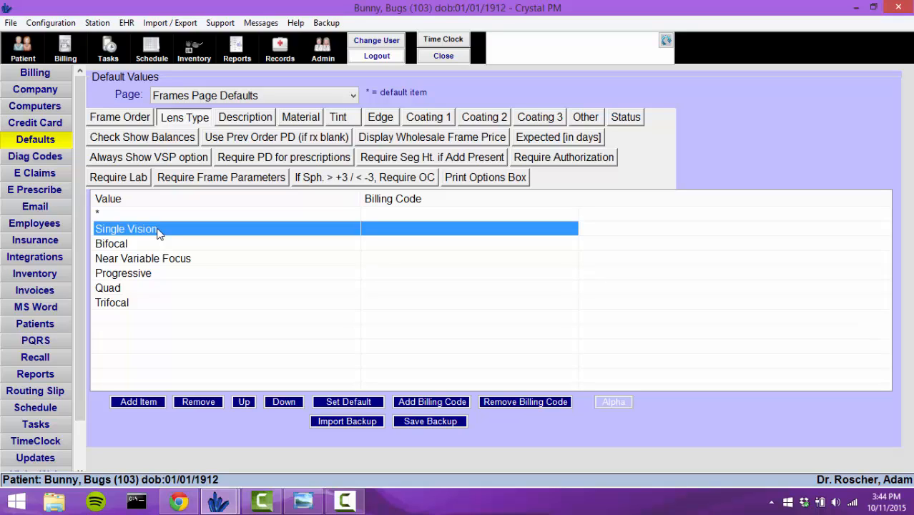
pyautogui.click(424, 403)
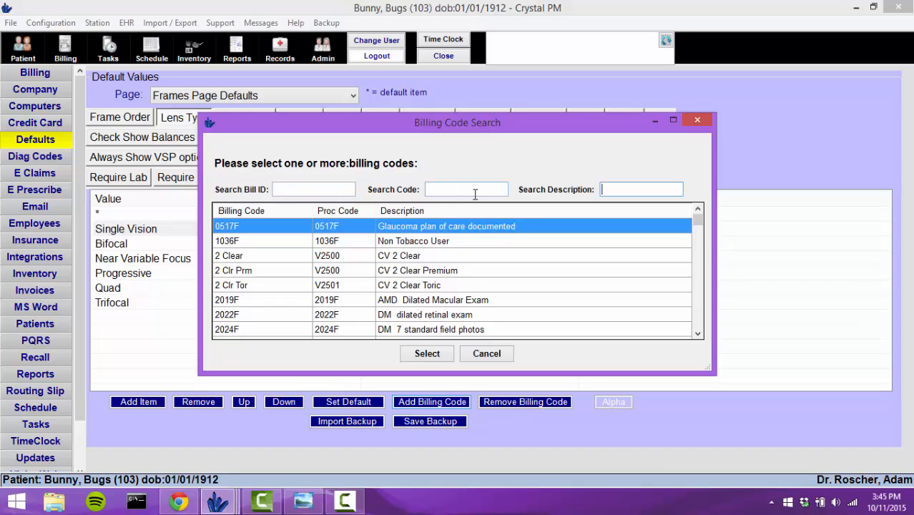
pyautogui.click(625, 189)
pyautogui.write('sv')
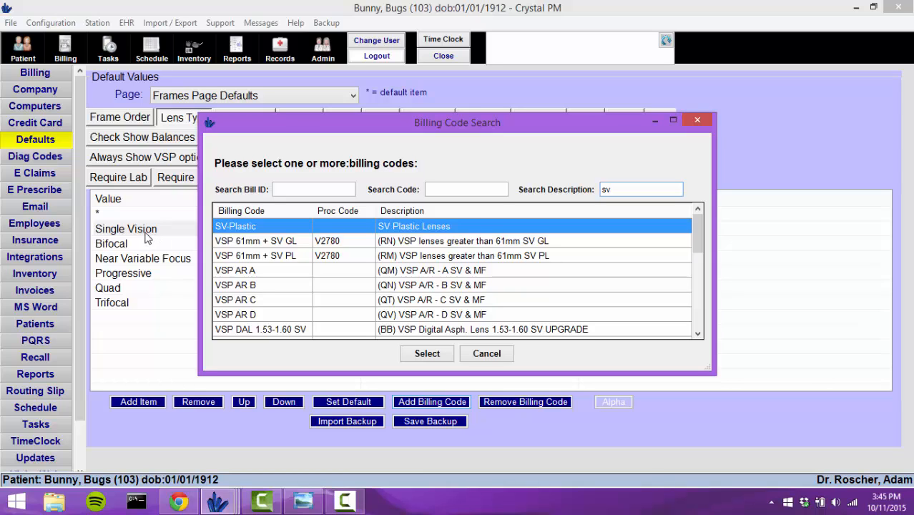
pyautogui.click(413, 358)
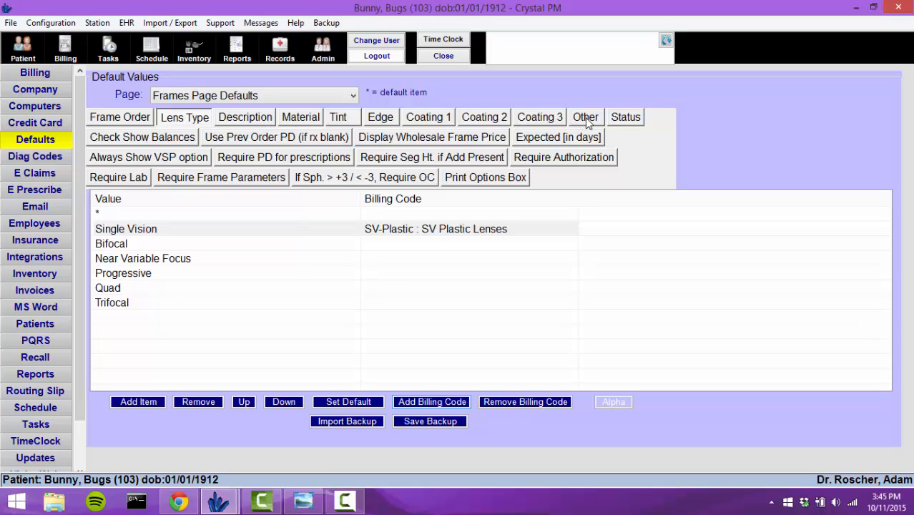
# Step: Review the values and their linked billing codes in the Description, Material and Tint defaults
pyautogui.click(241, 121)
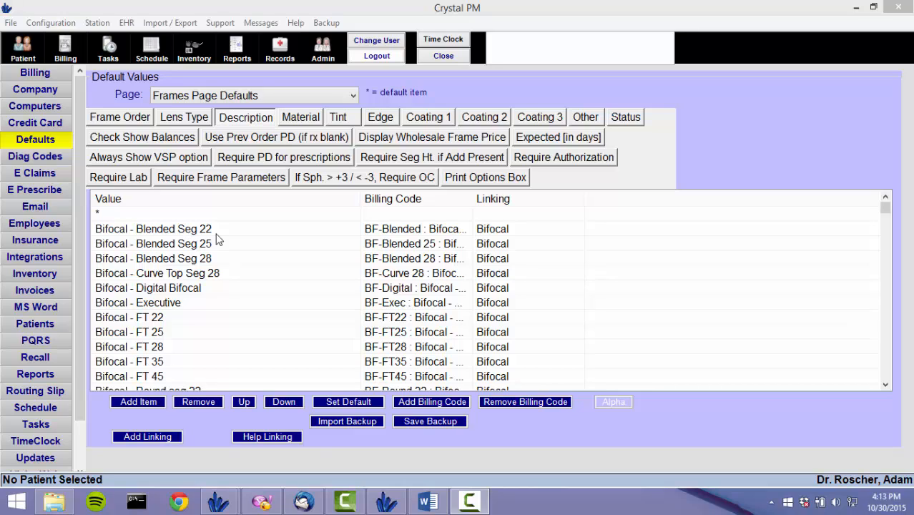
pyautogui.click(394, 234)
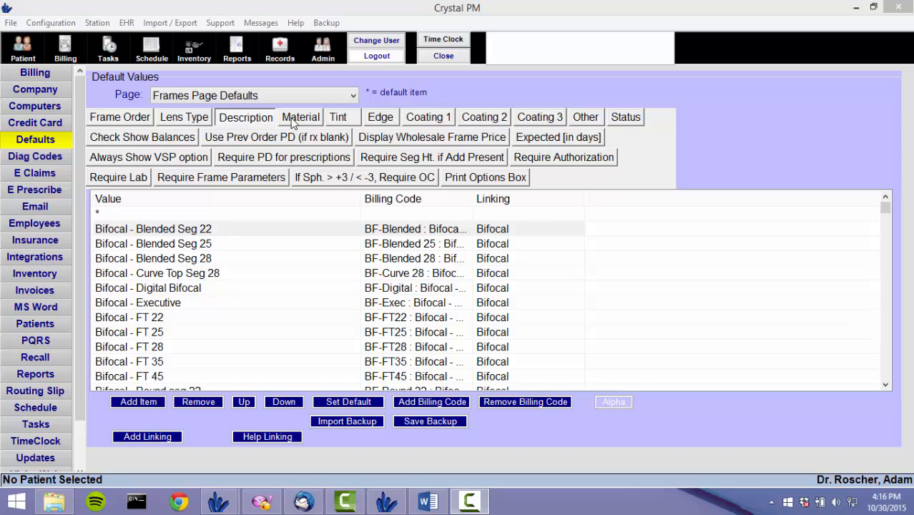
pyautogui.click(297, 117)
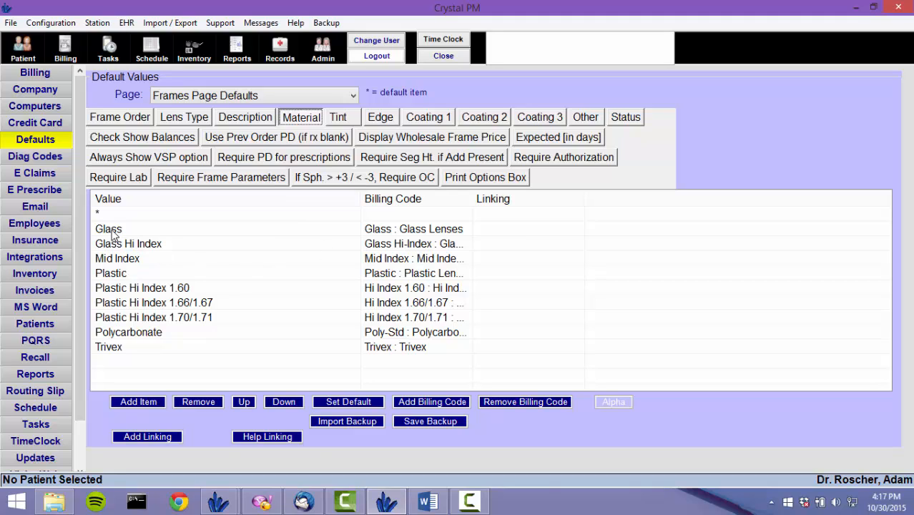
pyautogui.moveTo(112, 234); pyautogui.dragTo(111, 290)
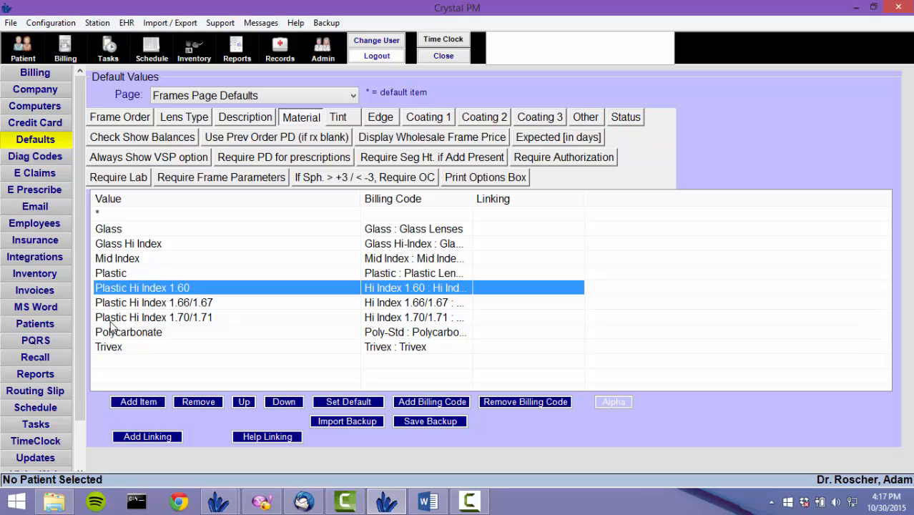
pyautogui.click(112, 350)
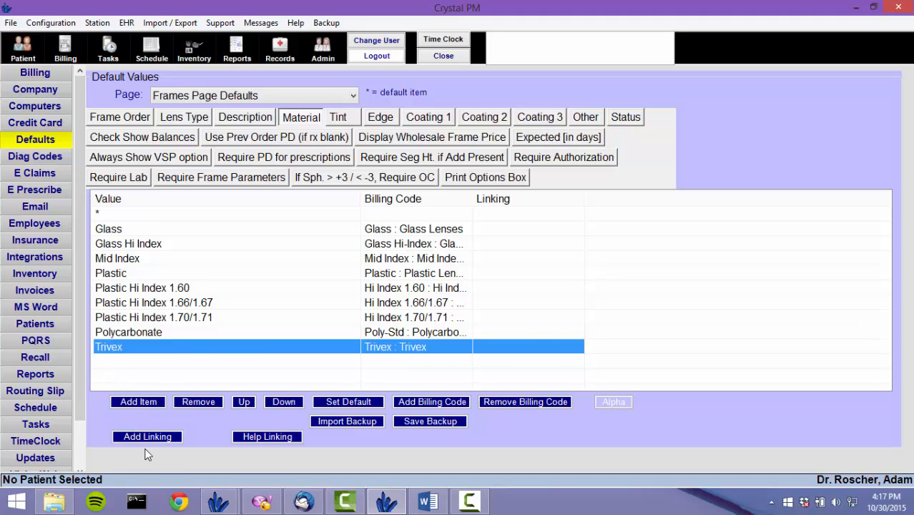
pyautogui.click(338, 117)
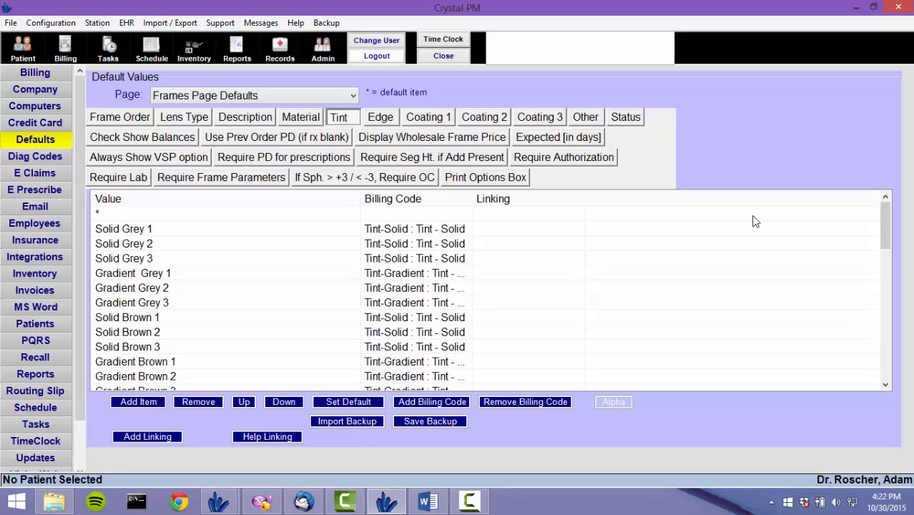
pyautogui.moveTo(884, 247); pyautogui.dragTo(891, 347)
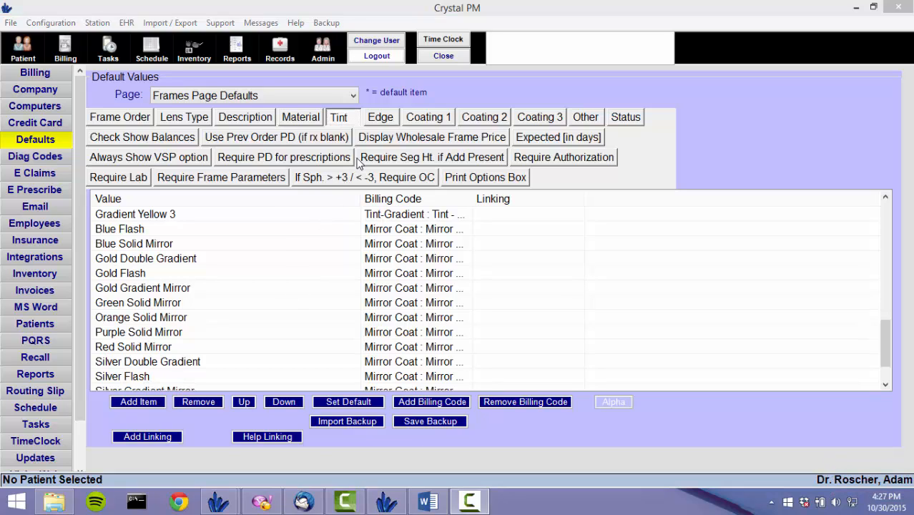
# Step: Review the Edge, Coating 1, Coating 2, Coating 3 and Other defaults with their billing codes, and the Status values
pyautogui.click(381, 120)
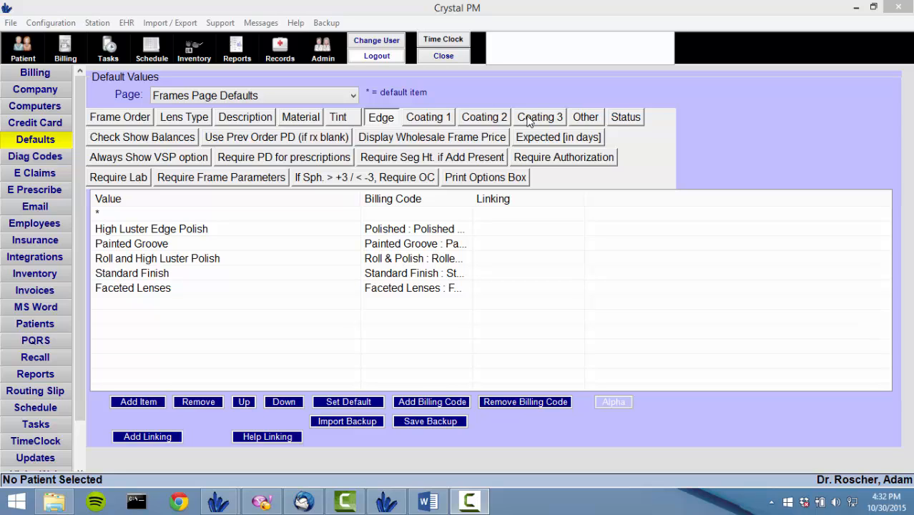
pyautogui.click(445, 118)
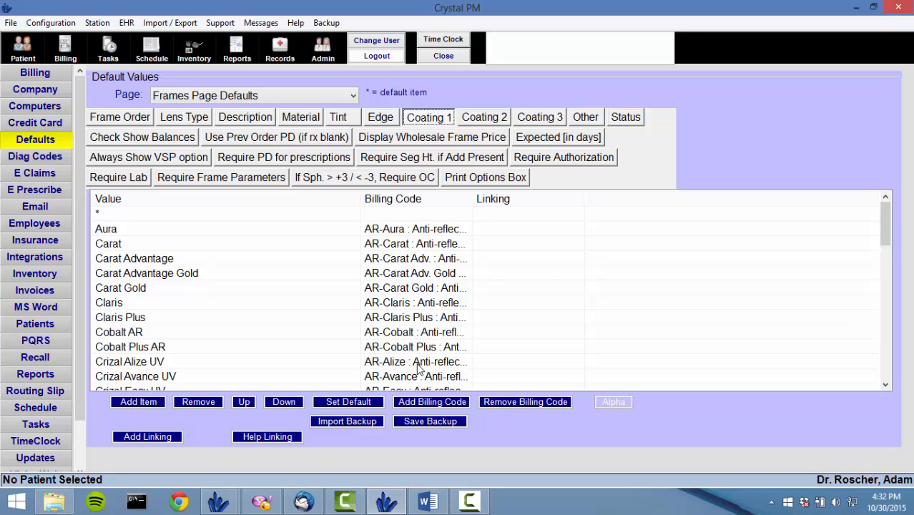
pyautogui.click(471, 120)
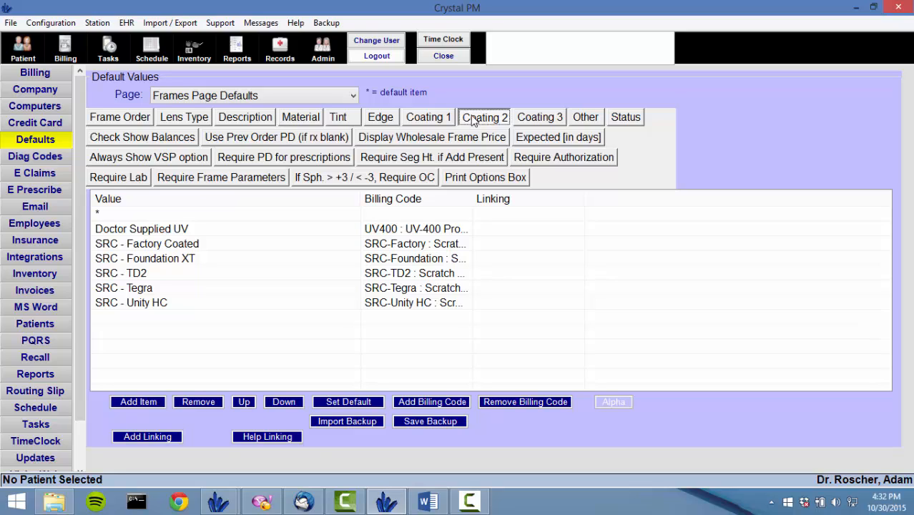
pyautogui.click(533, 120)
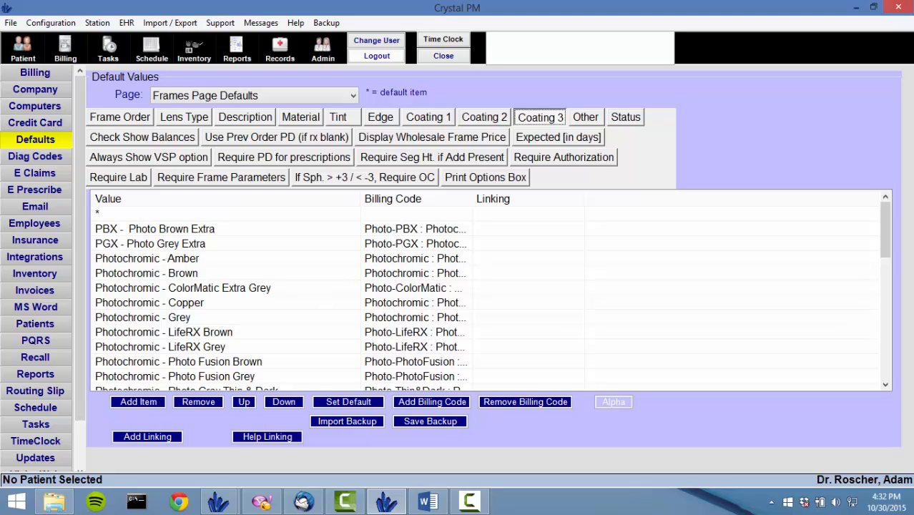
pyautogui.hotkey('alt', 'Tab')
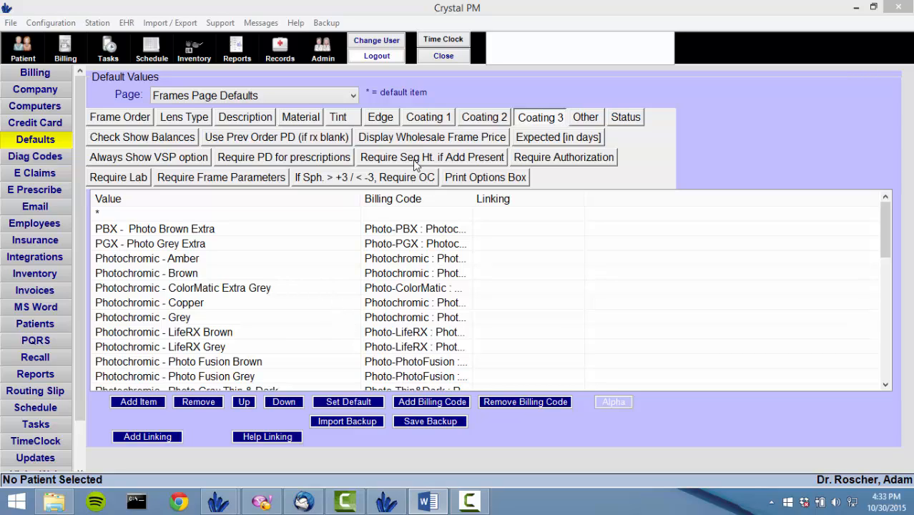
pyautogui.click(428, 120)
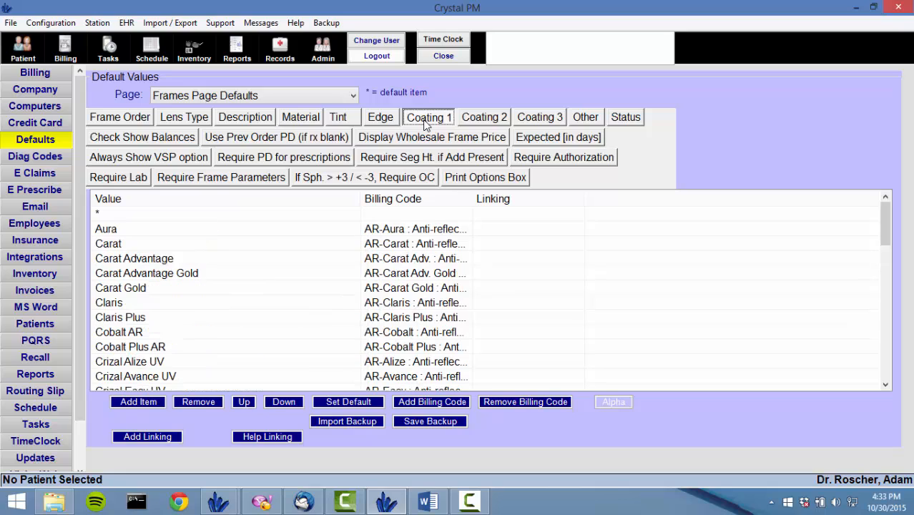
pyautogui.click(484, 119)
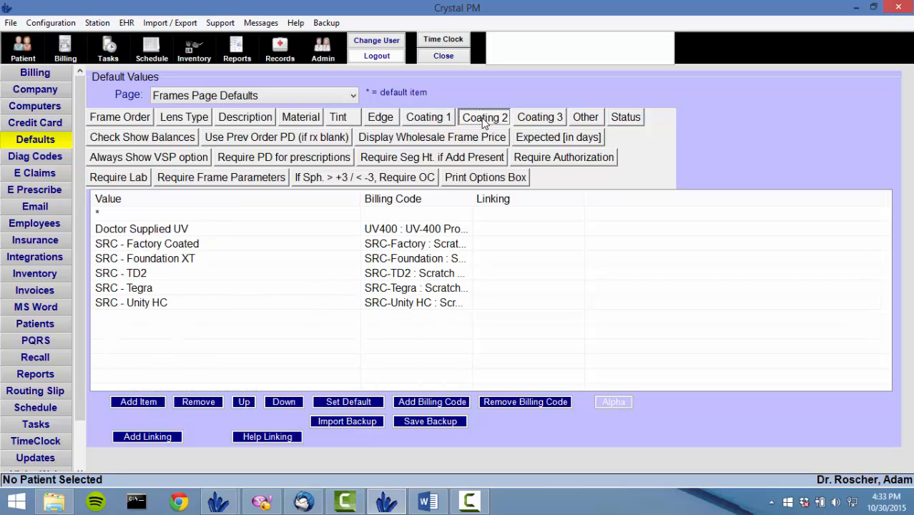
pyautogui.click(529, 120)
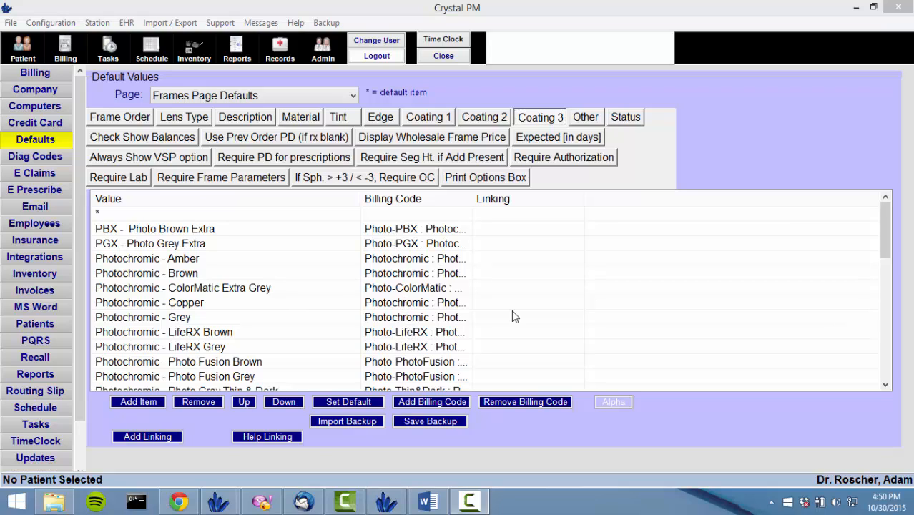
pyautogui.click(586, 120)
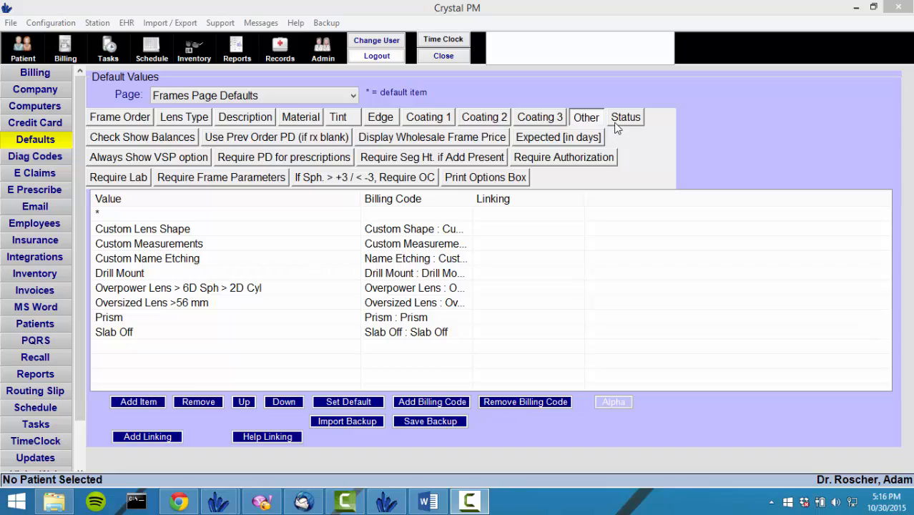
pyautogui.click(617, 123)
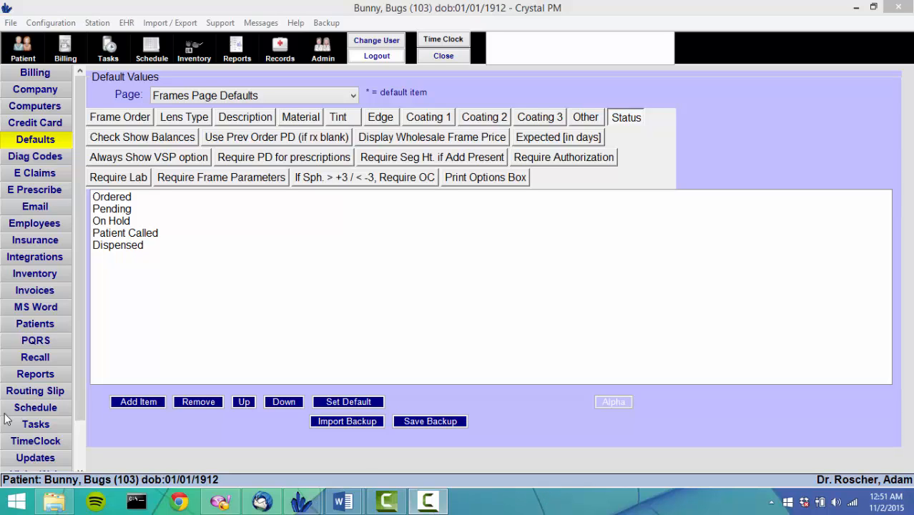
# Step: Open the current patient's spectacle lab orders from the prescription record and start a new order
pyautogui.click(22, 53)
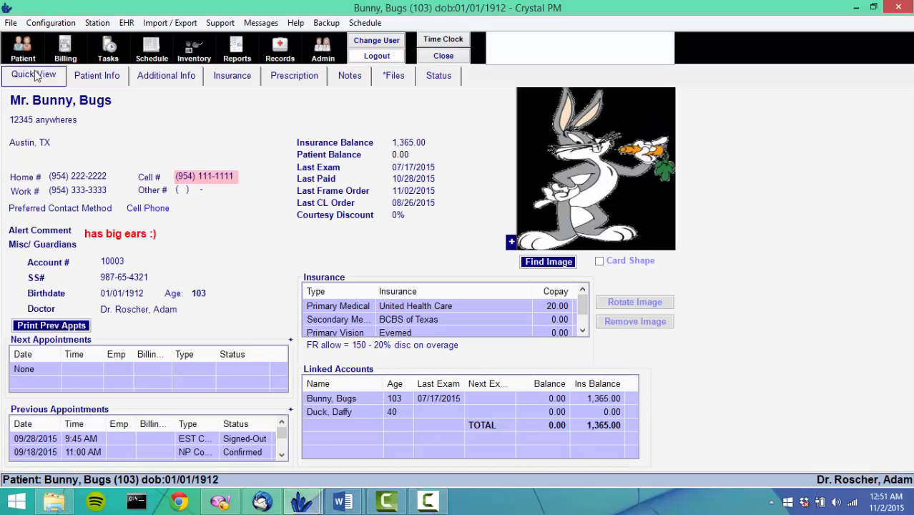
pyautogui.click(295, 78)
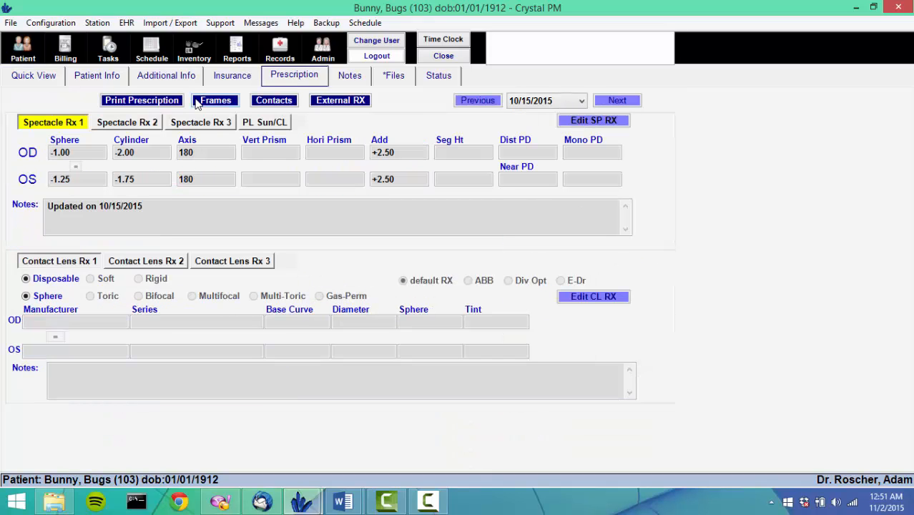
pyautogui.click(212, 102)
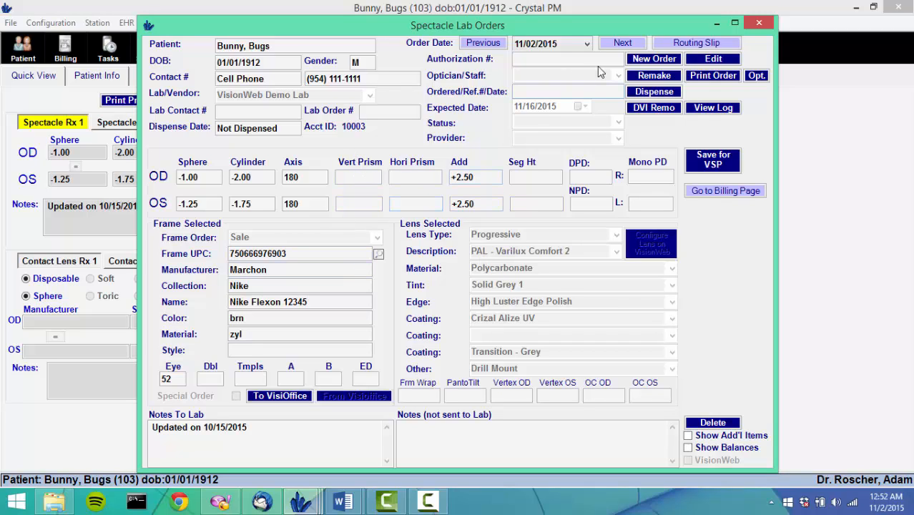
pyautogui.click(644, 60)
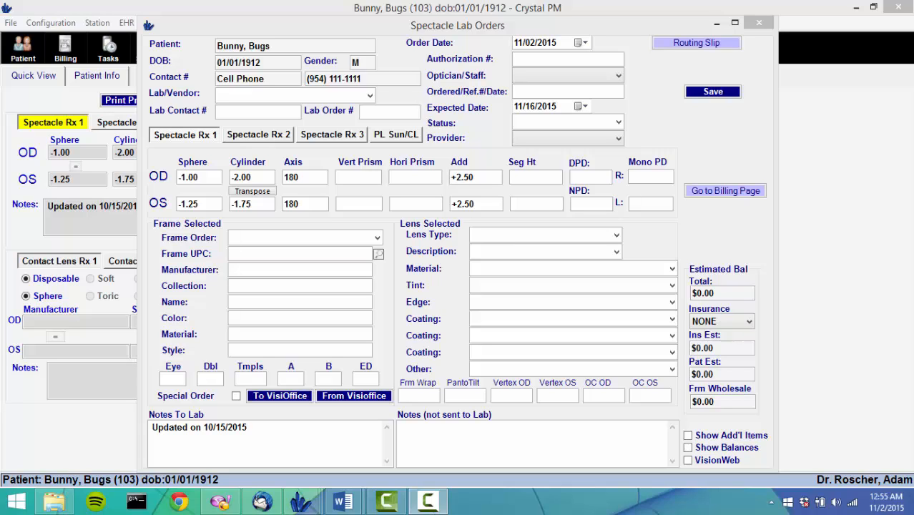
# Step: Examine the new order's authorization, optician, expected date, status, provider and segment height fields and the available status and provider choices
pyautogui.click(583, 60)
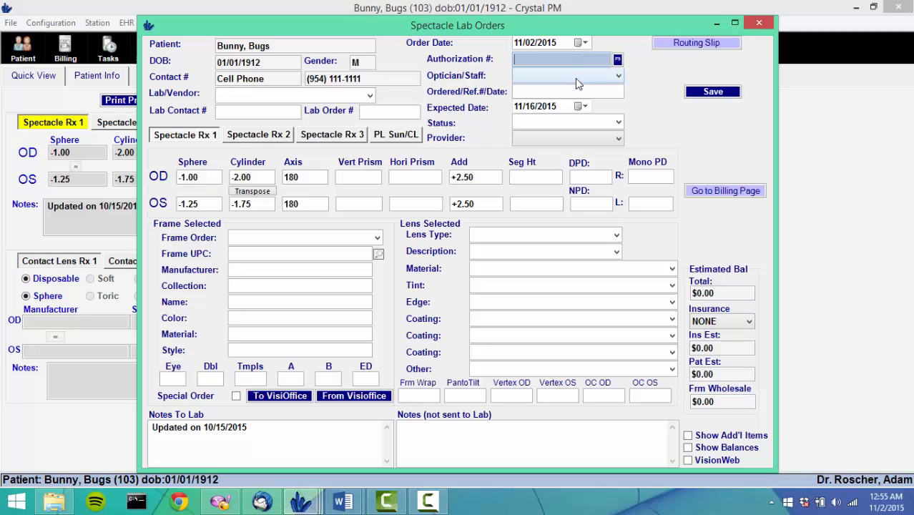
pyautogui.click(576, 75)
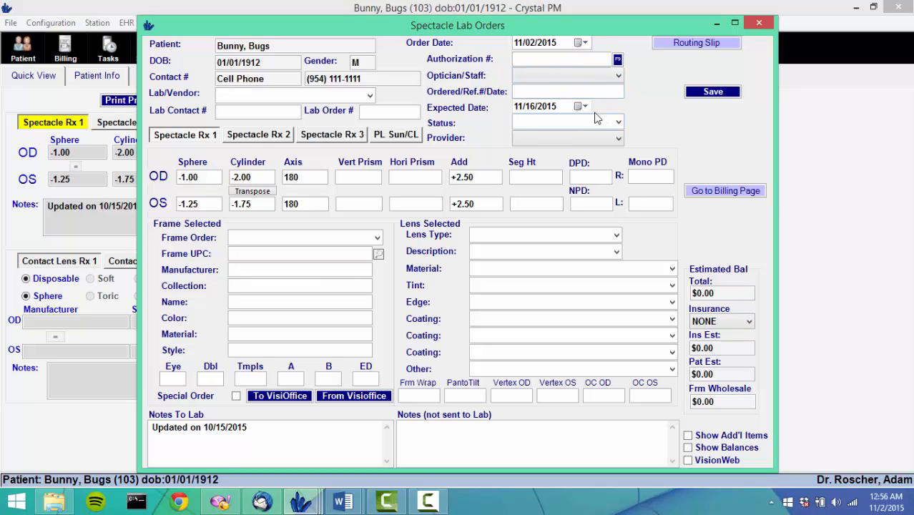
pyautogui.click(580, 105)
pyautogui.click(579, 106)
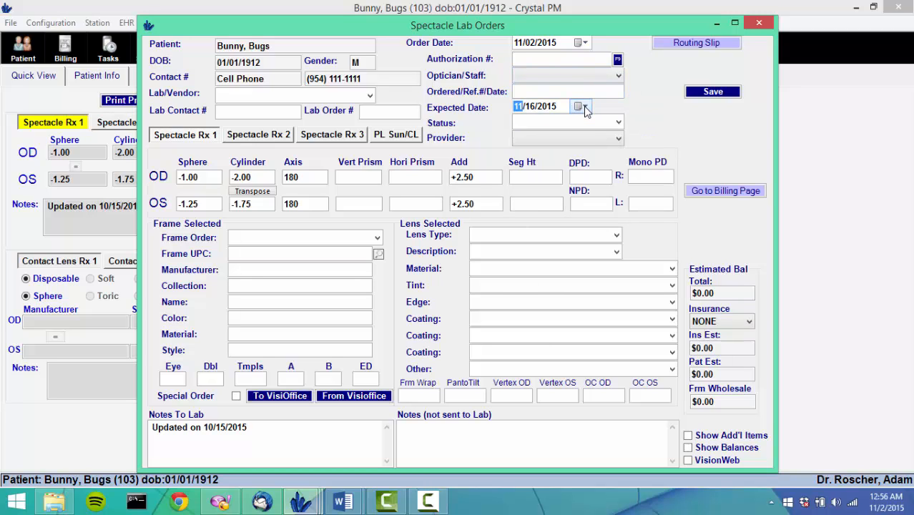
pyautogui.click(619, 122)
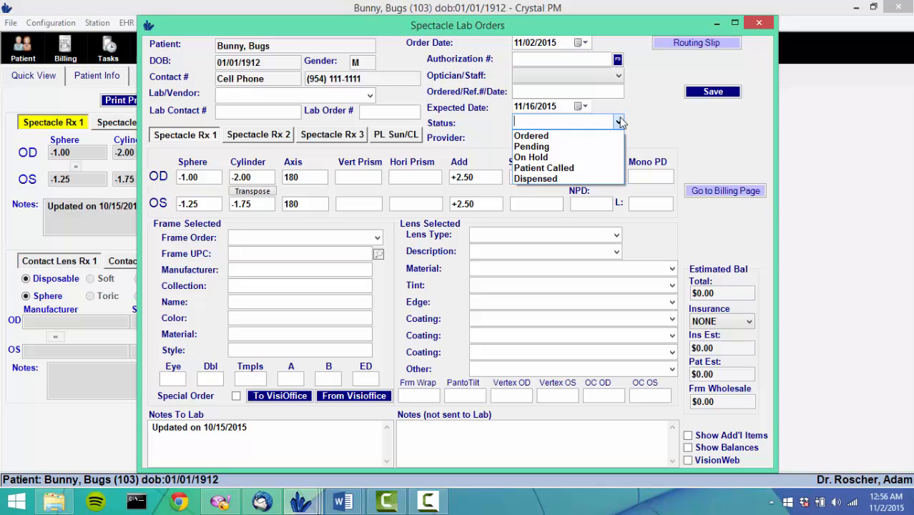
pyautogui.click(619, 123)
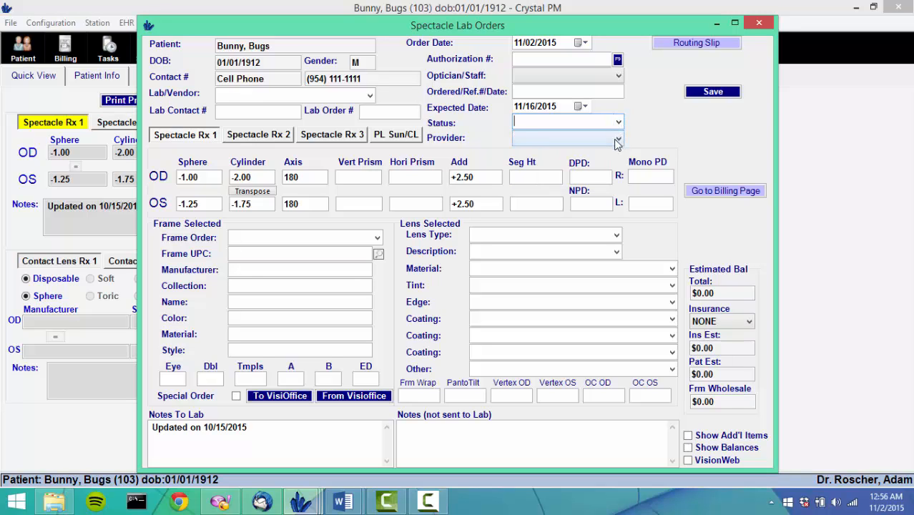
pyautogui.click(617, 140)
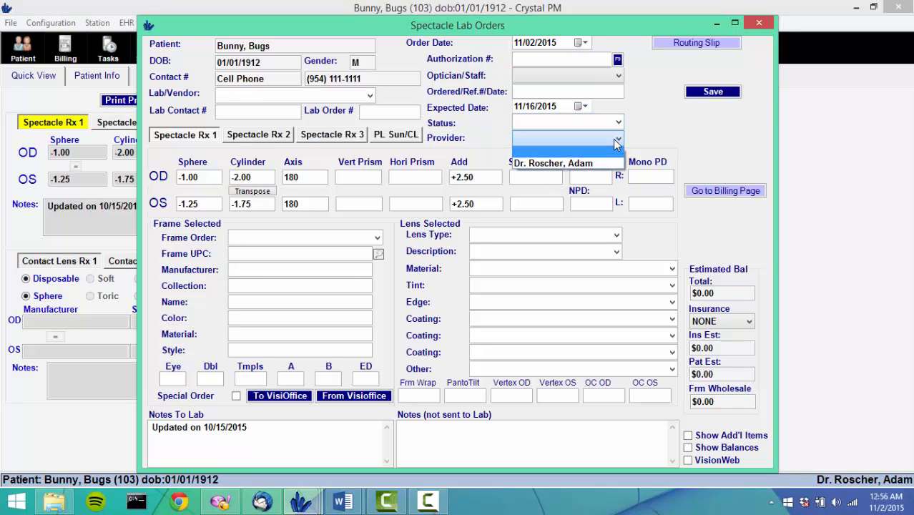
pyautogui.click(580, 172)
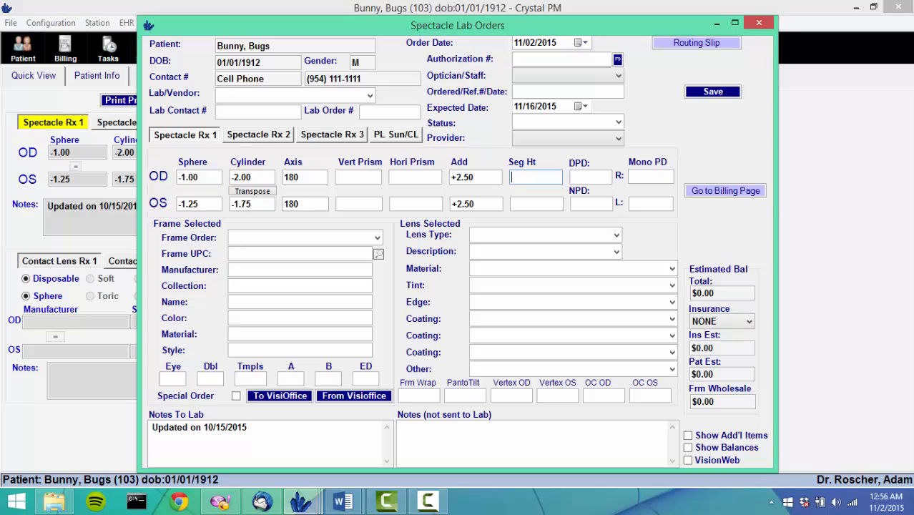
pyautogui.press('F10')
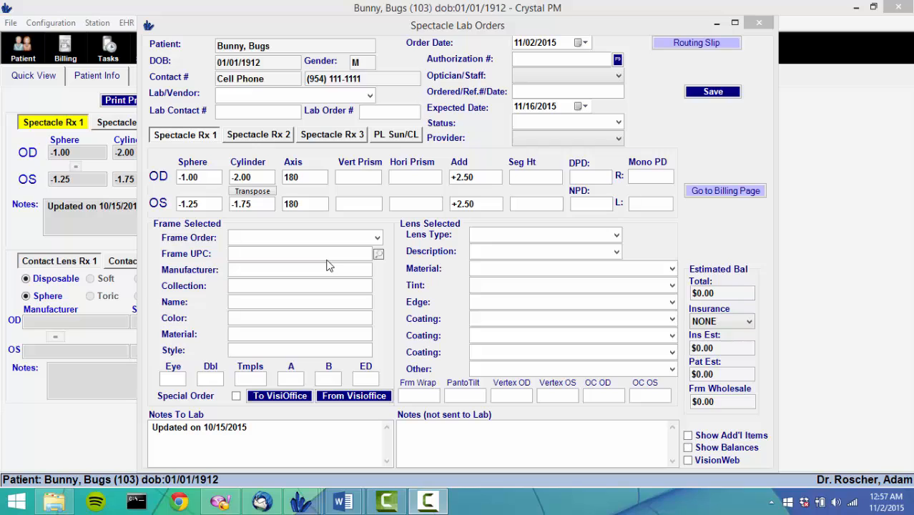
# Step: Mark the frame order as Sale and select the Marchon Nike Flexon 12345 frame from the Nike collection in inventory
pyautogui.click(377, 239)
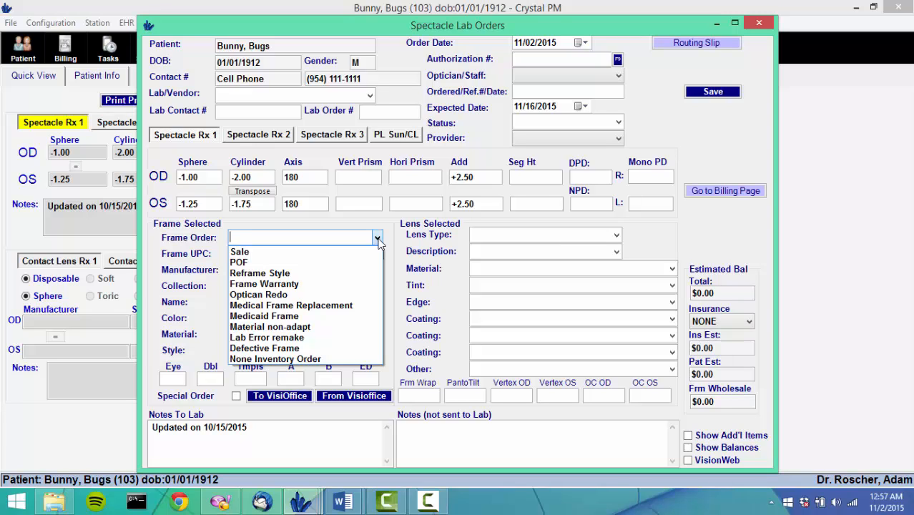
pyautogui.click(257, 252)
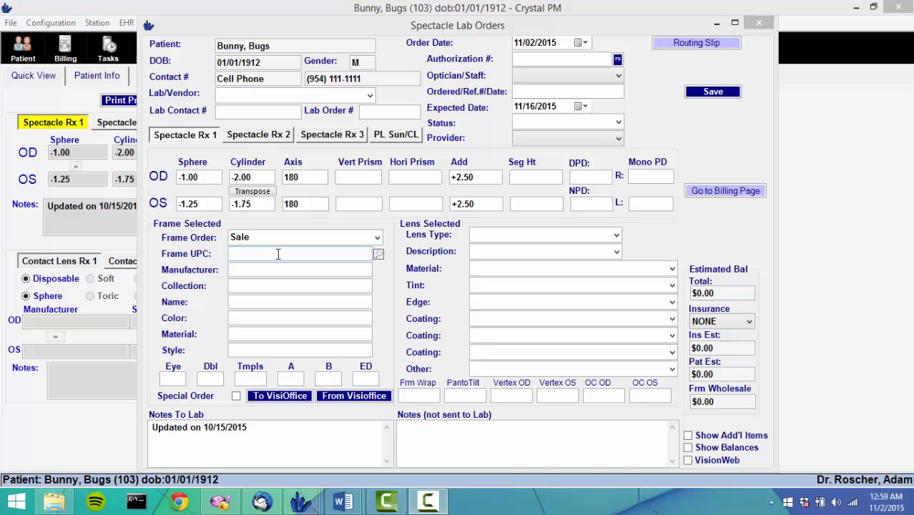
pyautogui.click(378, 255)
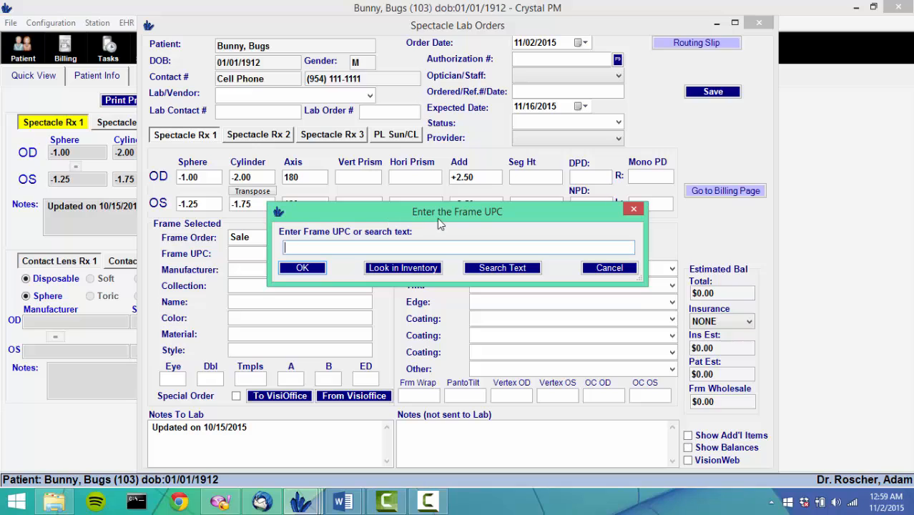
pyautogui.click(402, 267)
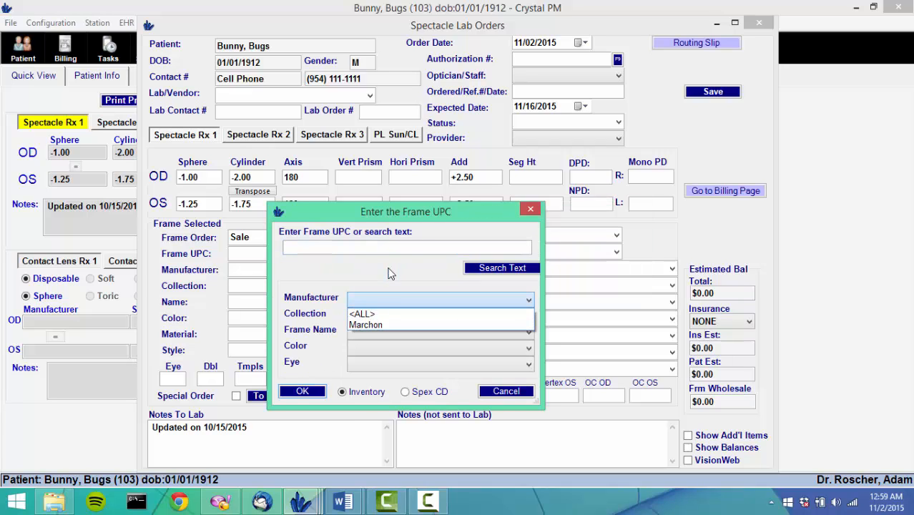
pyautogui.click(396, 301)
pyautogui.click(358, 323)
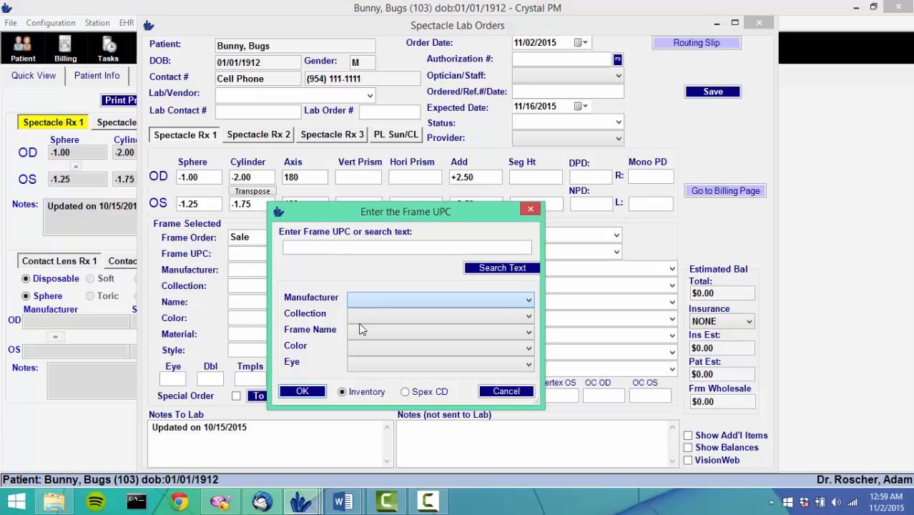
pyautogui.click(361, 315)
pyautogui.click(361, 343)
pyautogui.click(361, 331)
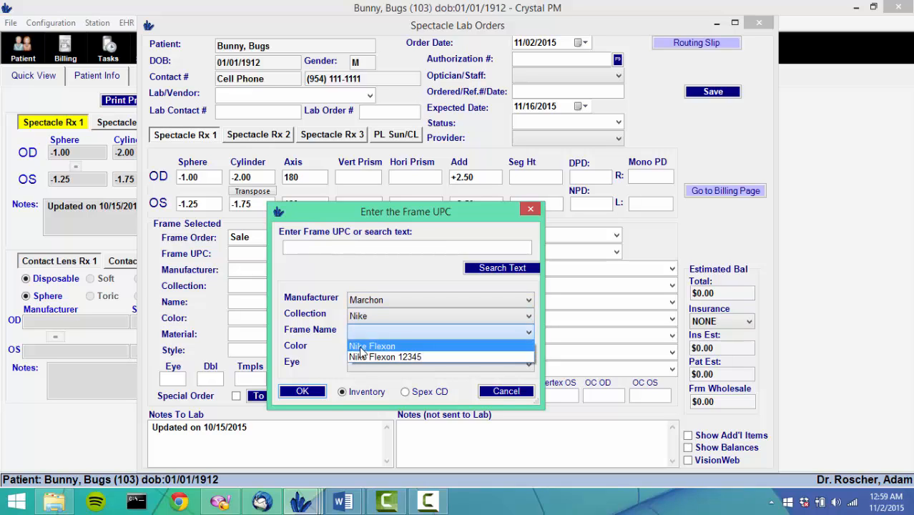
pyautogui.click(361, 359)
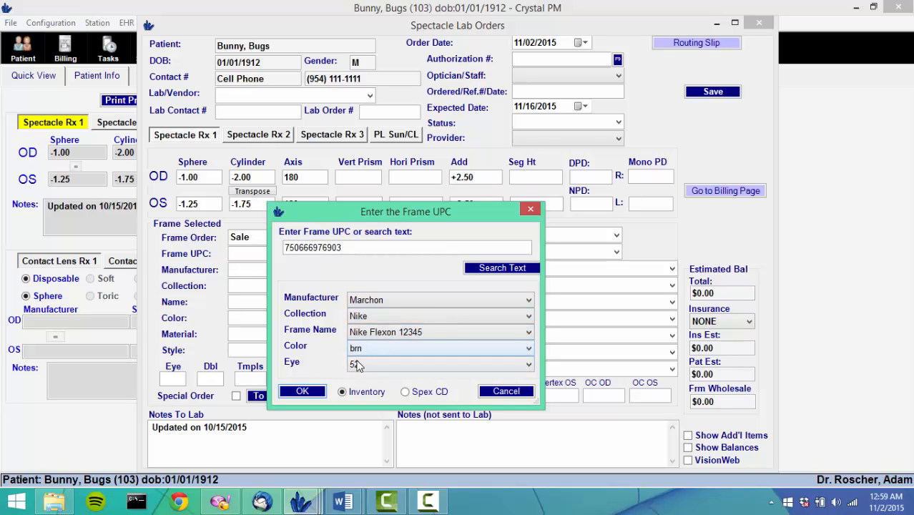
pyautogui.click(315, 392)
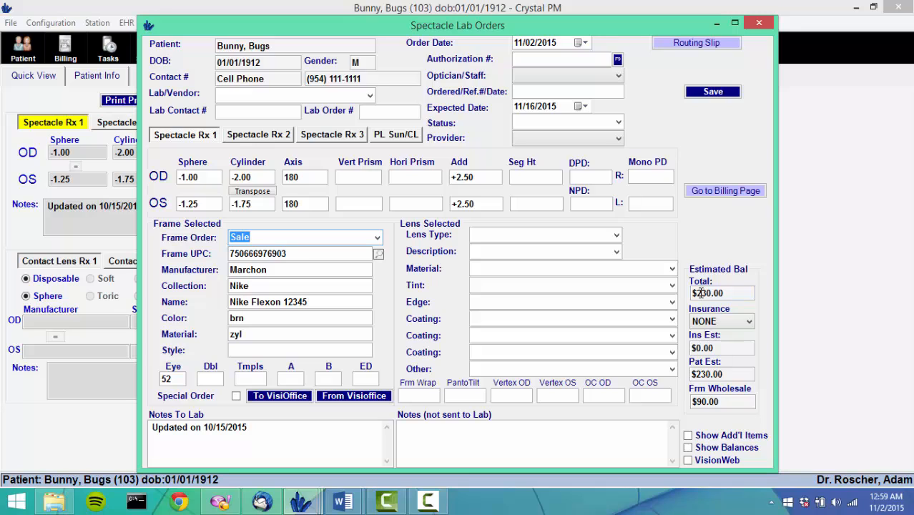
# Step: Set the lens type to Progressive with the description PAL - Varilux Comfort 2
pyautogui.click(616, 236)
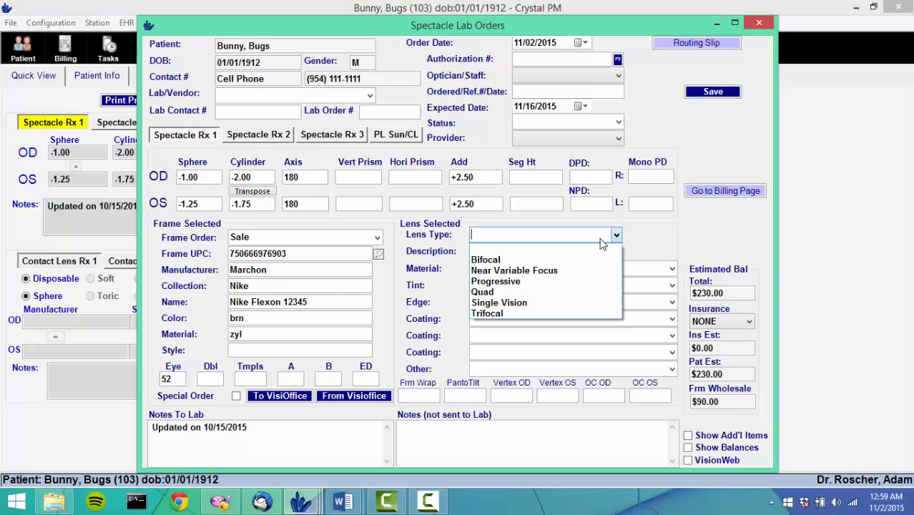
pyautogui.click(498, 283)
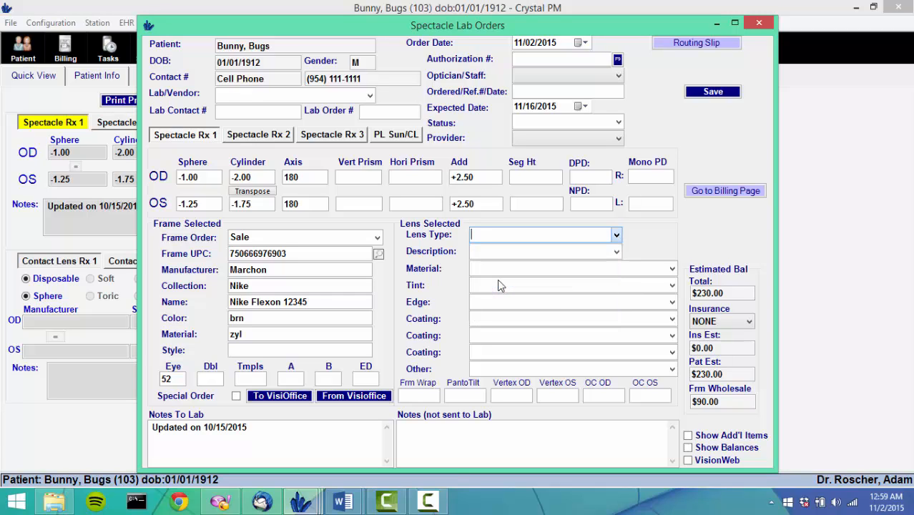
pyautogui.click(617, 253)
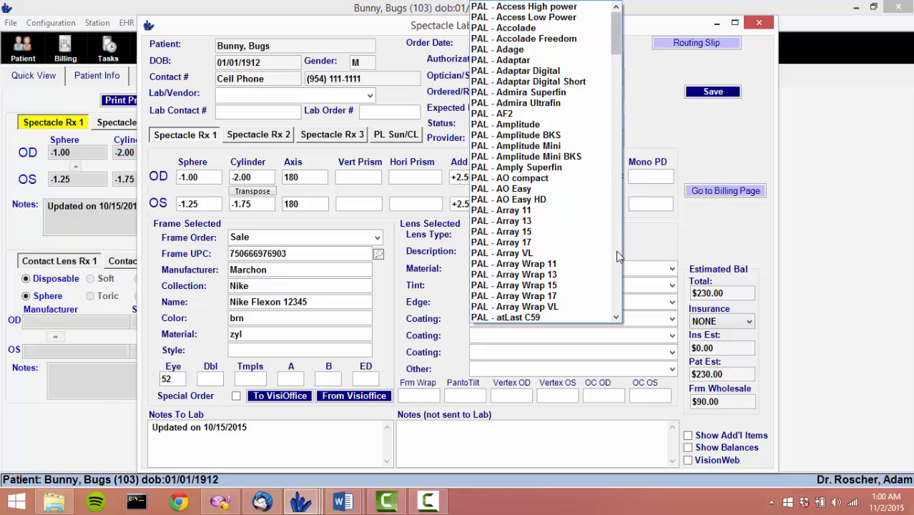
pyautogui.scroll(-15, 618, 256)
pyautogui.scroll(-20, 618, 255)
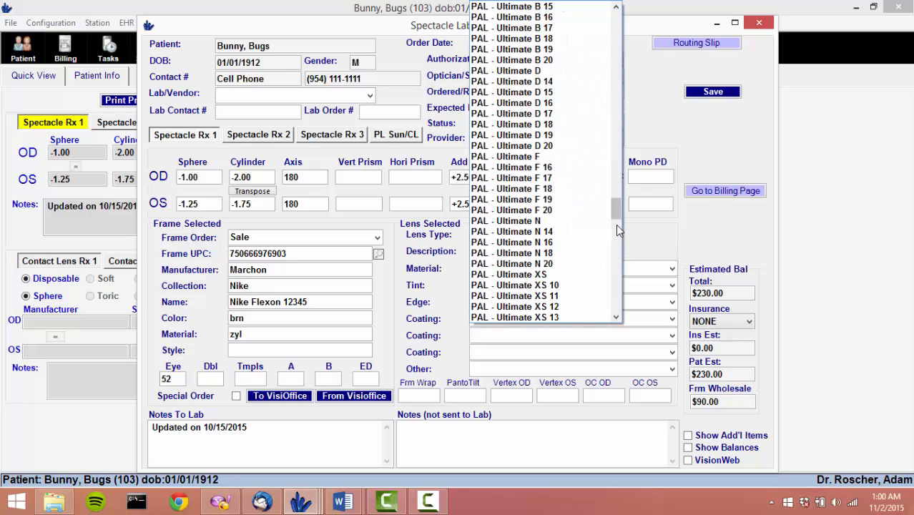
pyautogui.moveTo(619, 208); pyautogui.dragTo(618, 239)
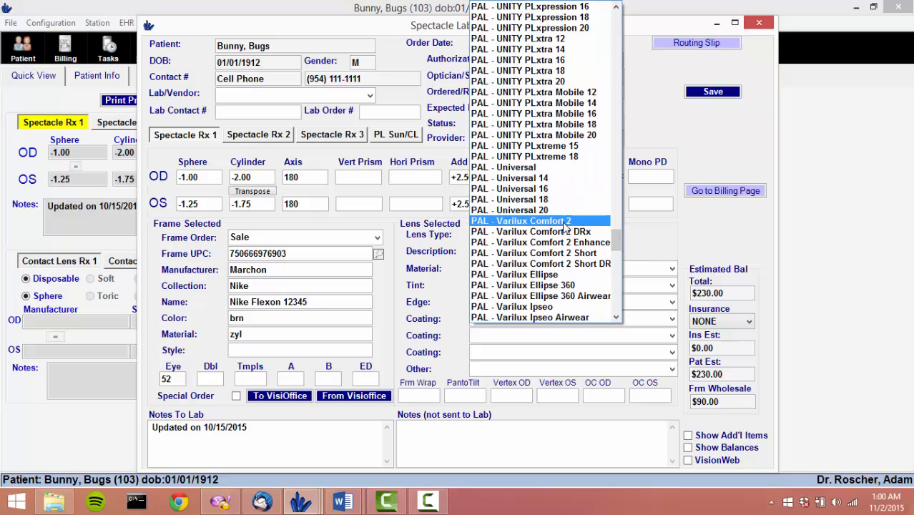
pyautogui.click(563, 222)
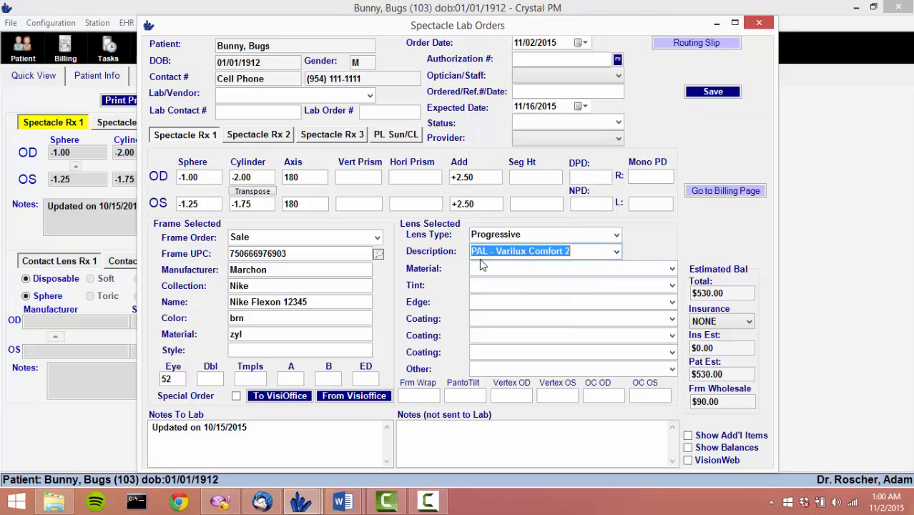
# Step: Set the lens material to Polycarbonate, the tint to Solid Grey 1 and the edge to High Luster Edge Polish
pyautogui.click(671, 270)
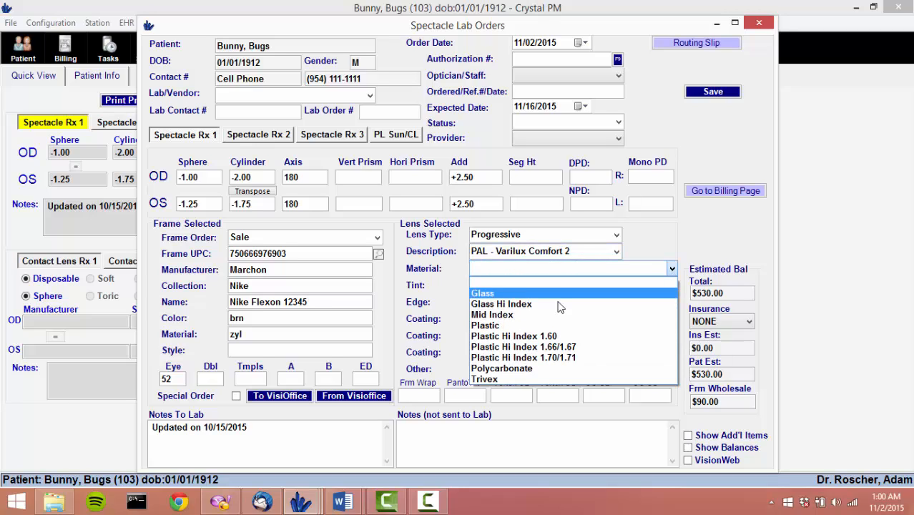
pyautogui.click(492, 370)
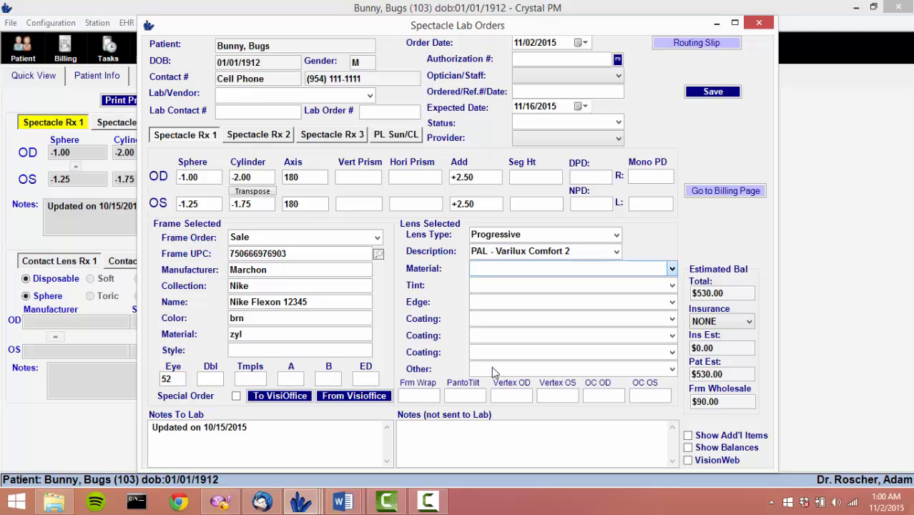
pyautogui.click(671, 285)
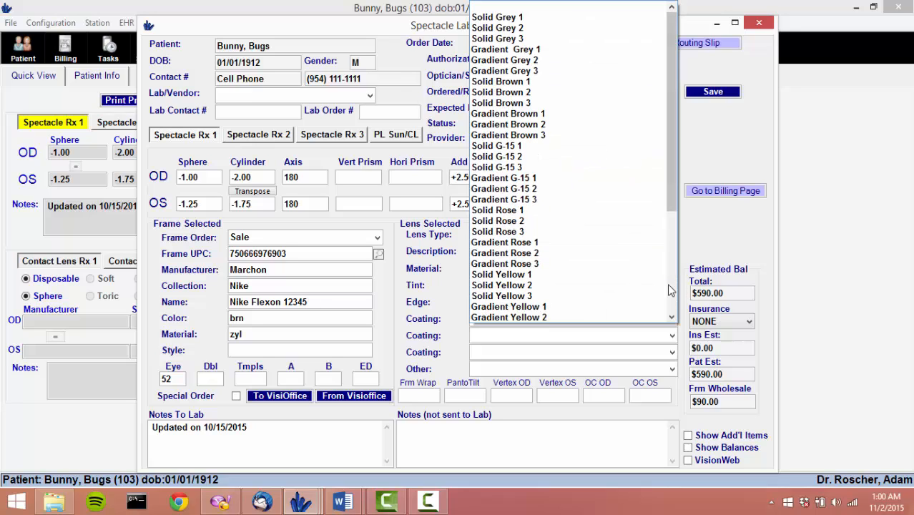
pyautogui.click(501, 18)
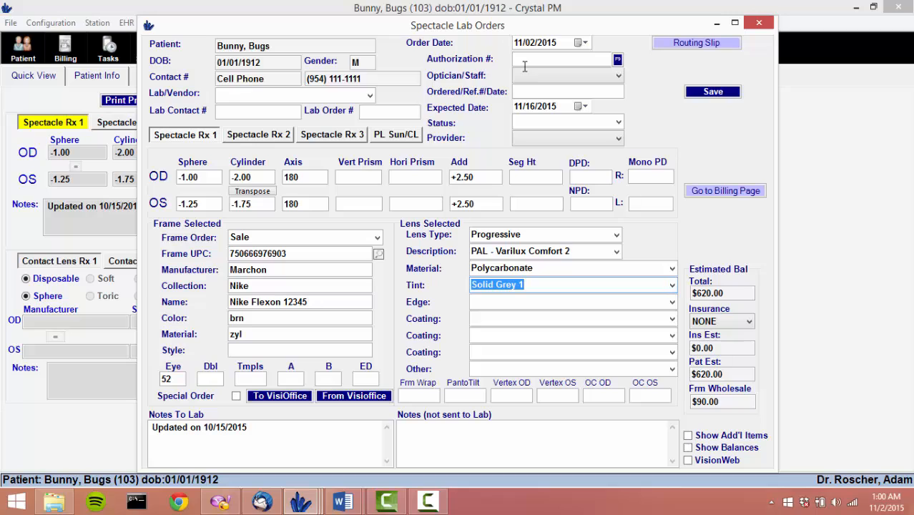
pyautogui.click(672, 304)
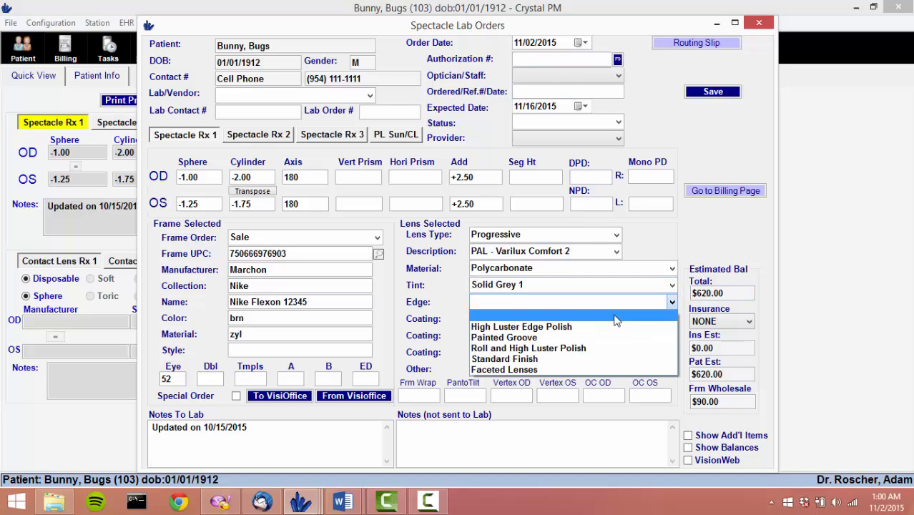
pyautogui.click(521, 326)
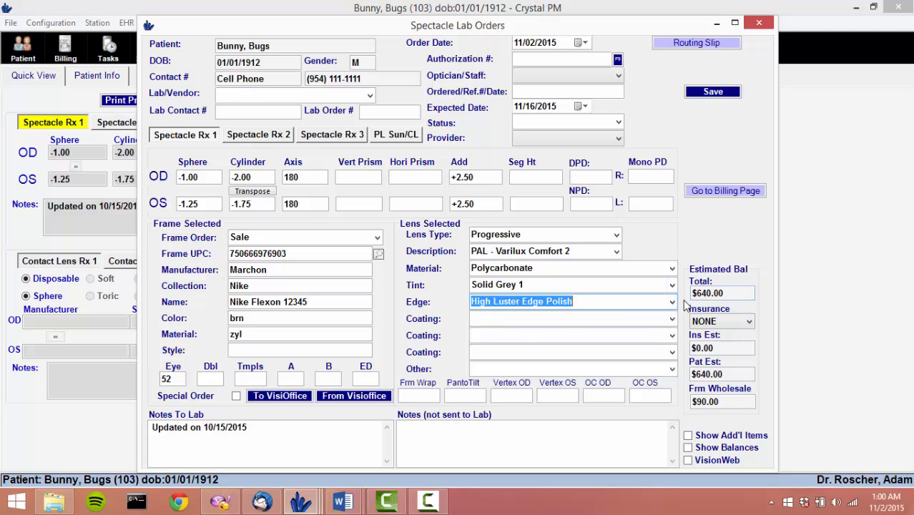
# Step: Set the first coating to Crizal Alize UV, the third coating to Transition - Grey and the Other option to Drill Mount
pyautogui.click(670, 318)
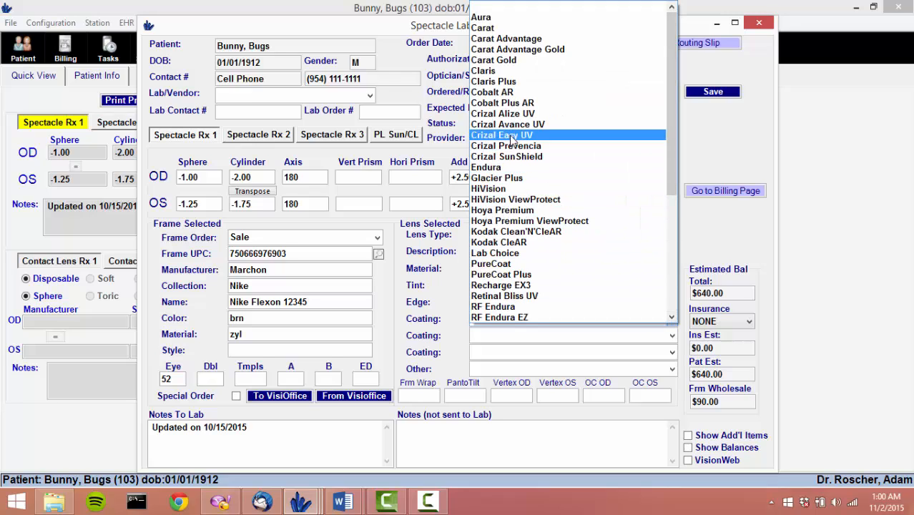
pyautogui.click(500, 114)
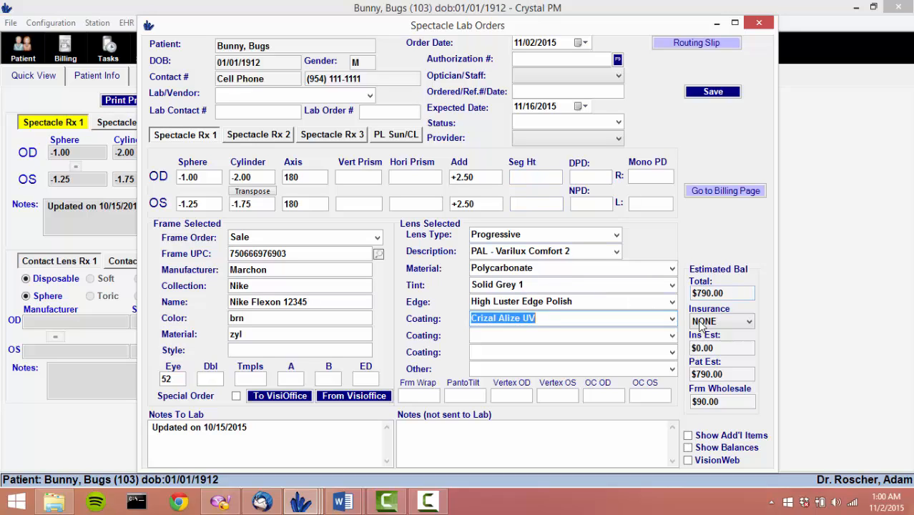
pyautogui.click(672, 337)
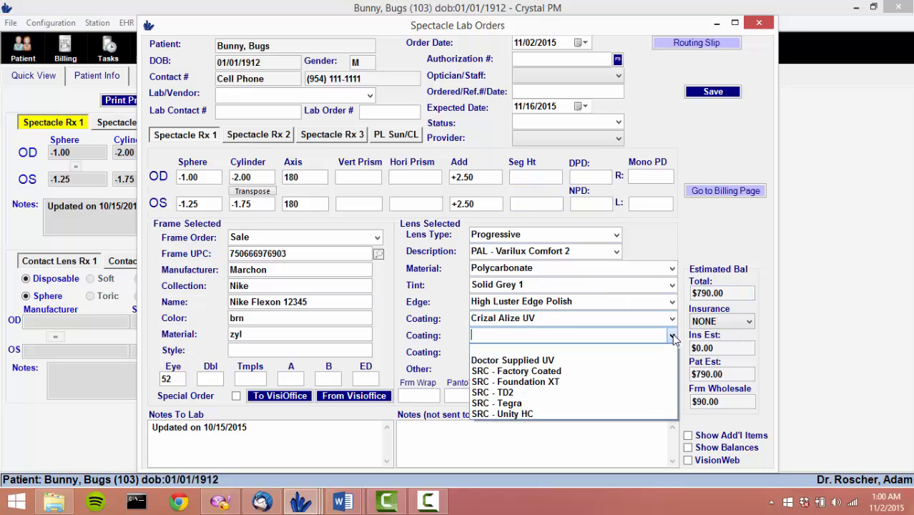
pyautogui.click(672, 338)
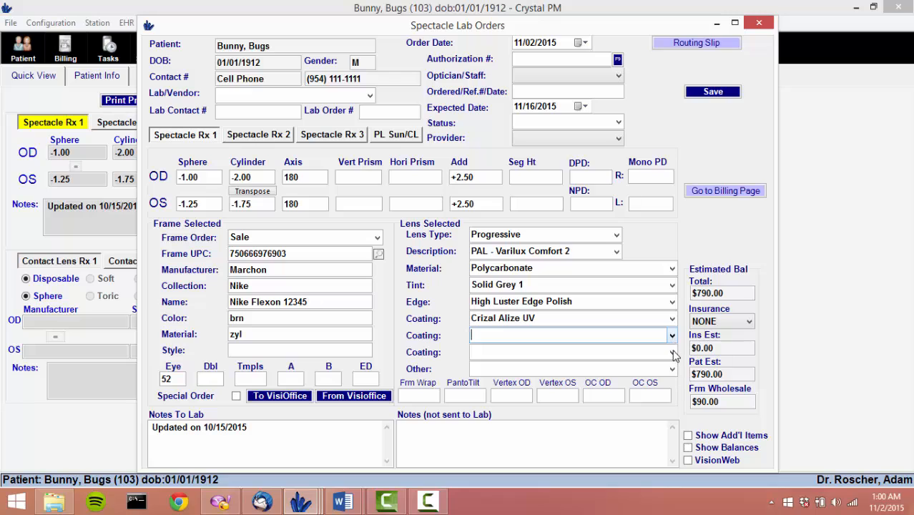
pyautogui.click(672, 353)
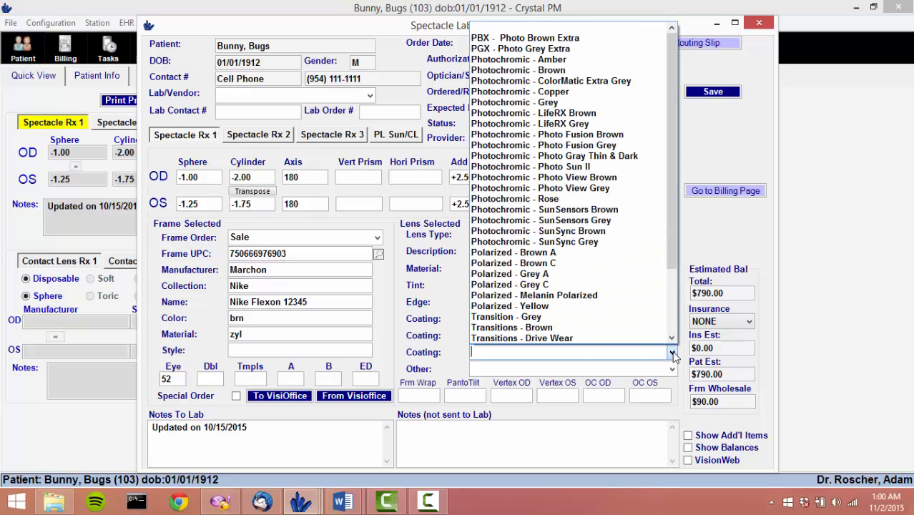
pyautogui.click(511, 318)
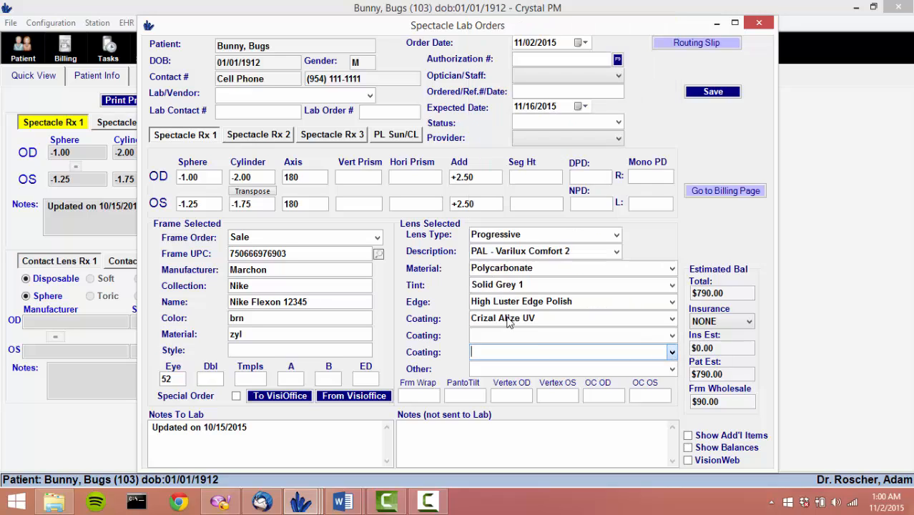
pyautogui.click(672, 370)
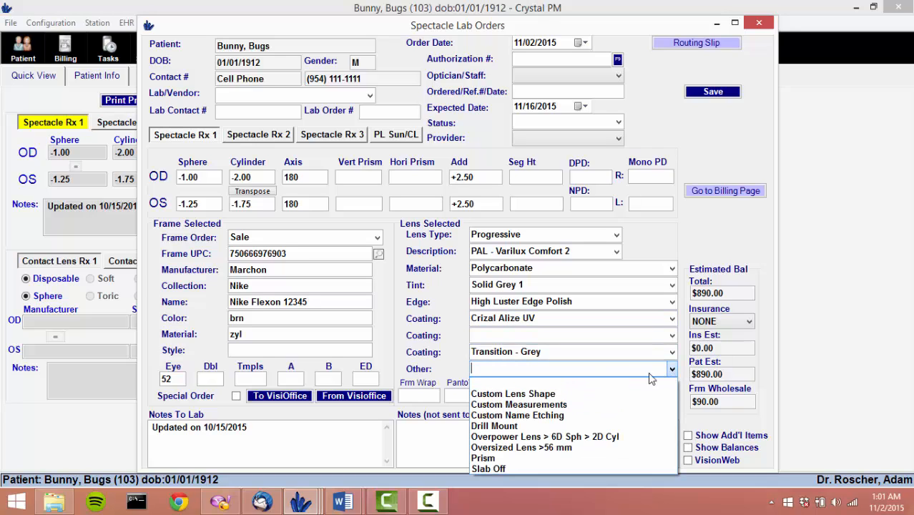
pyautogui.click(496, 427)
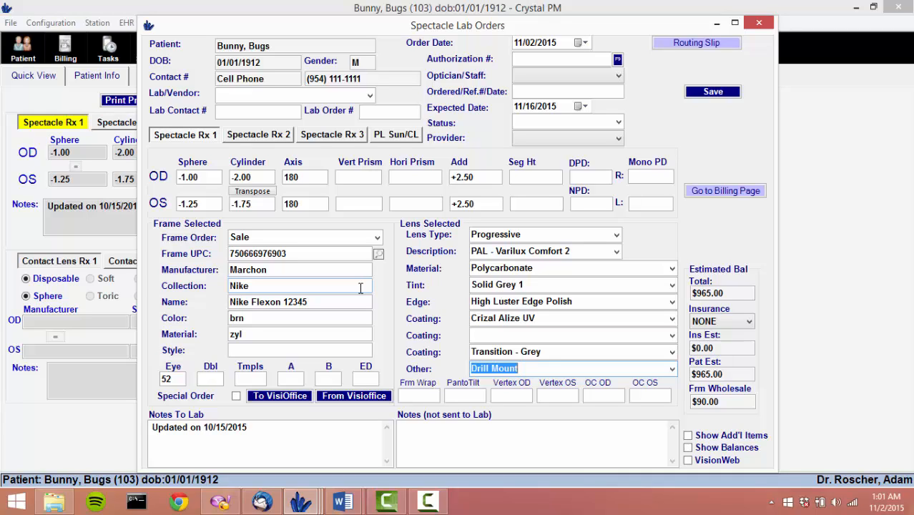
# Step: Save the spectacle lab order and turn it into a routing slip
pyautogui.click(712, 93)
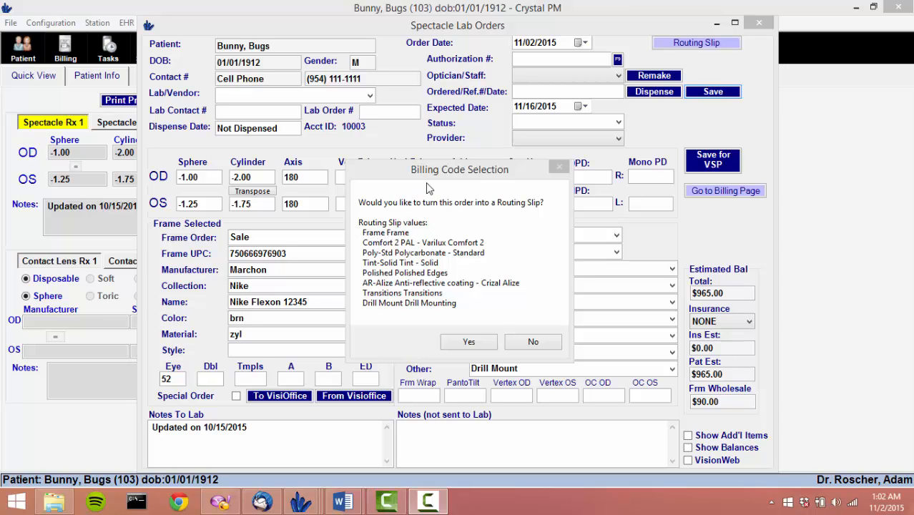
pyautogui.moveTo(438, 174); pyautogui.dragTo(257, 124)
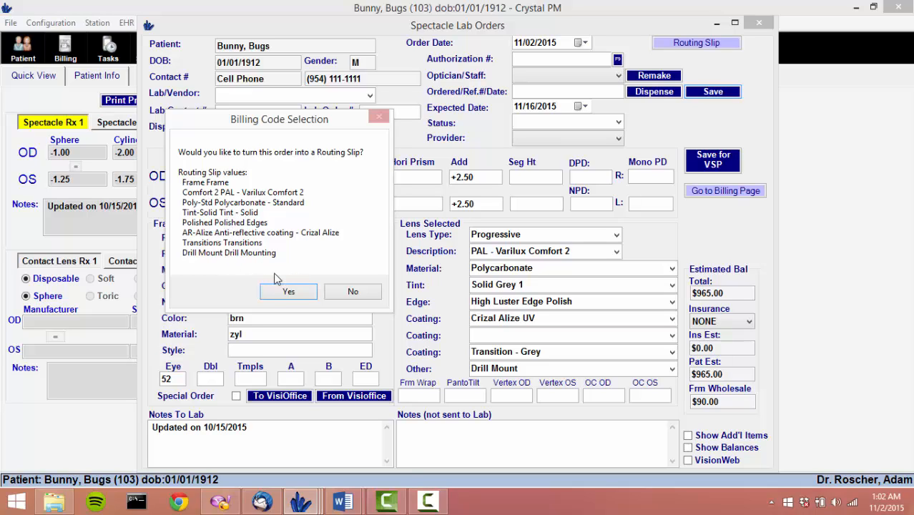
pyautogui.click(289, 291)
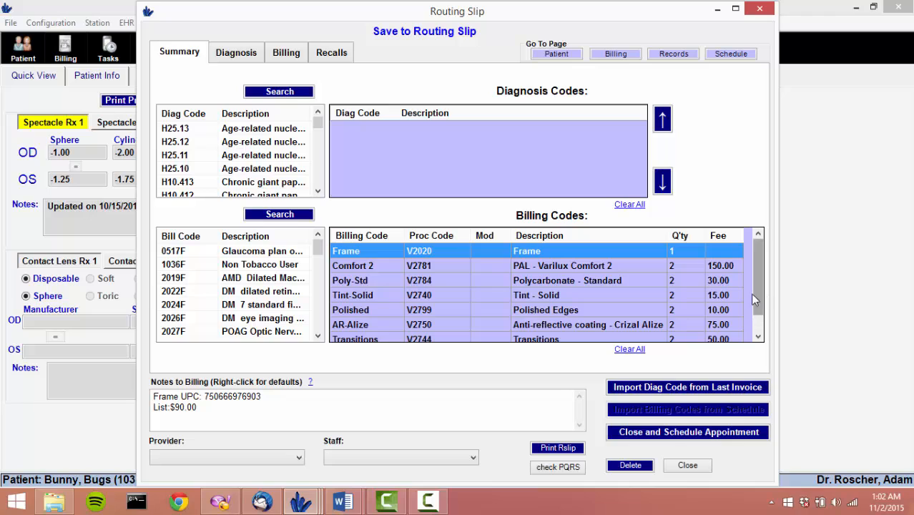
# Step: Review all the billing codes carried over to the routing slip, including the last entries, and close the slip
pyautogui.moveTo(757, 288)
pyautogui.mouseDown()
pyautogui.moveTo(760, 303)
pyautogui.moveTo(759, 284)
pyautogui.mouseUp()
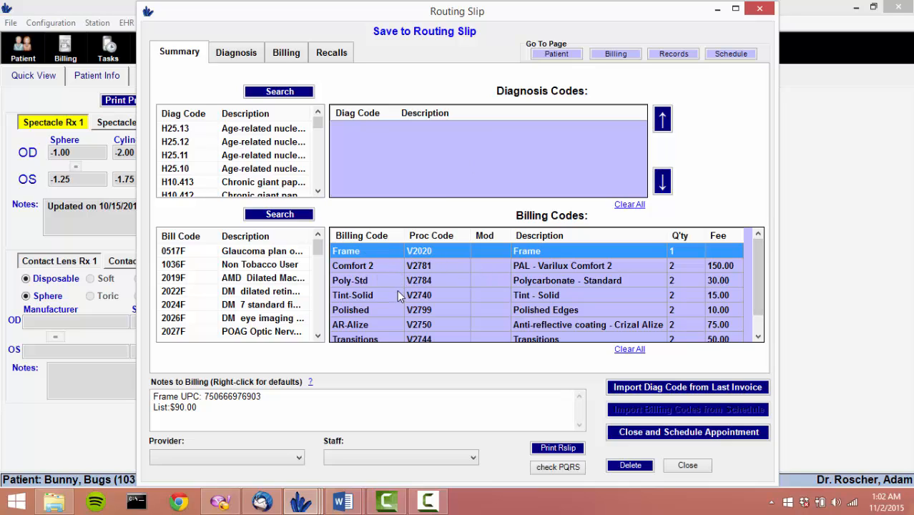
pyautogui.scroll(-1, 524, 253)
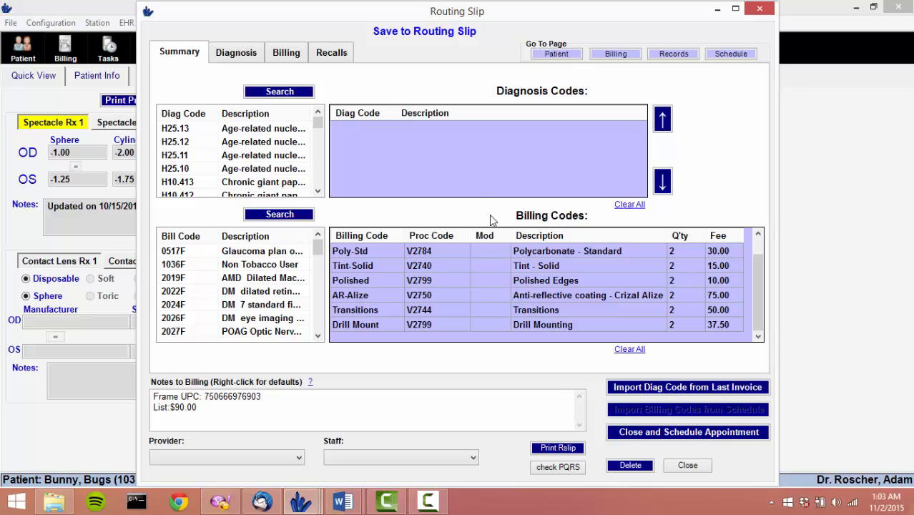
pyautogui.click(687, 466)
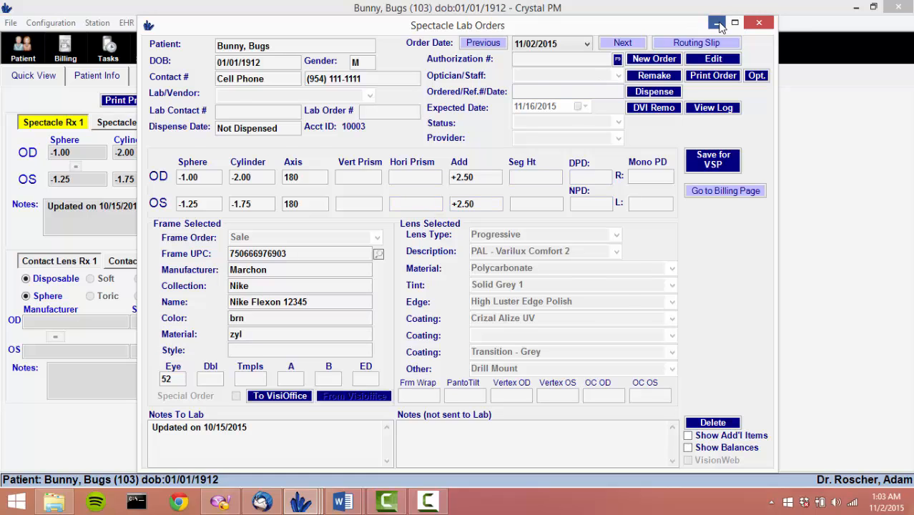
# Step: Leave the lab order, go to the patient's billing and turn the available routing slip into an invoice
pyautogui.click(717, 23)
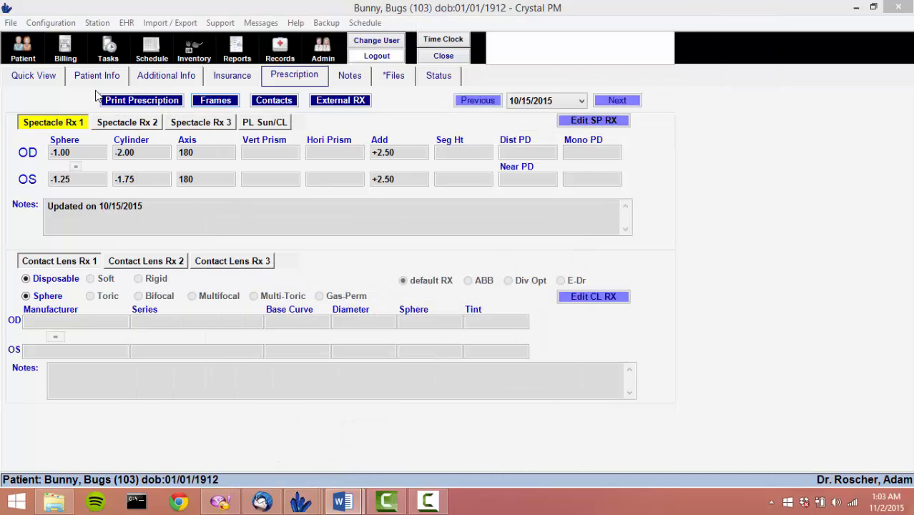
pyautogui.click(63, 50)
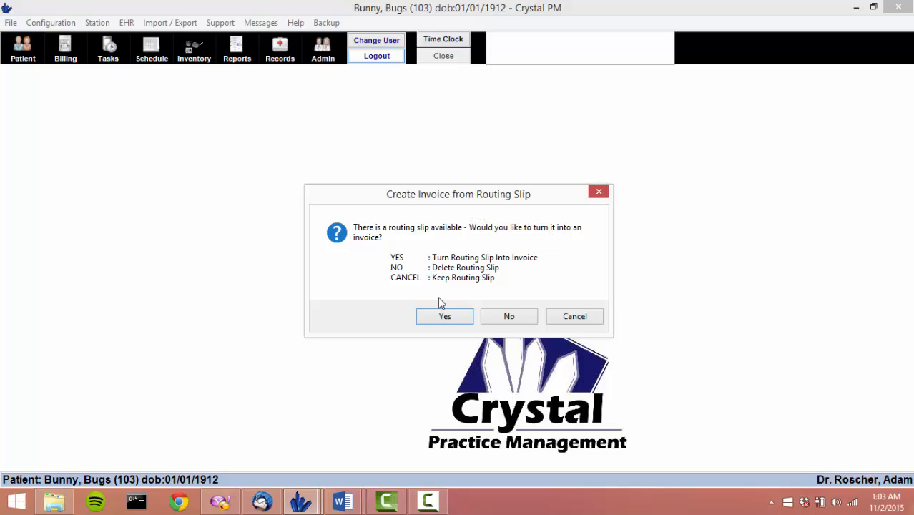
pyautogui.click(445, 316)
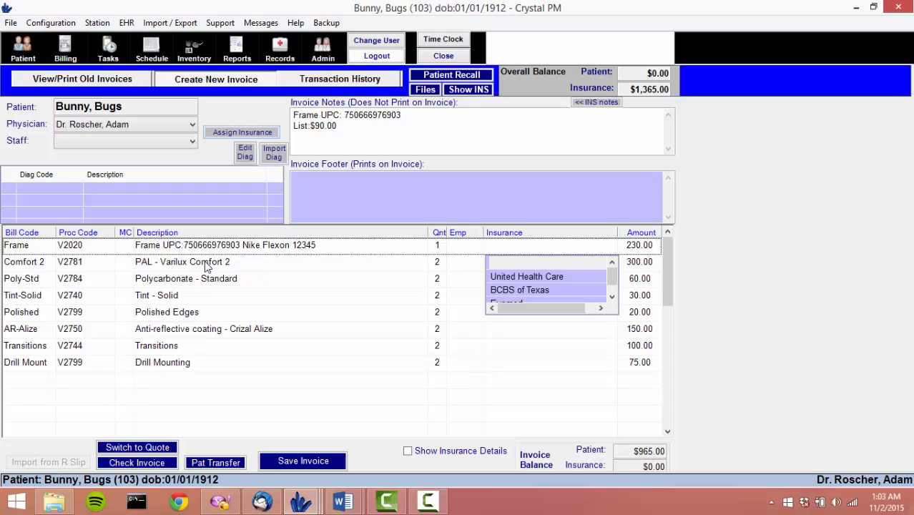
# Step: Assign Eyemed as the insurance for the invoice
pyautogui.press('Return')
pyautogui.press('Down')
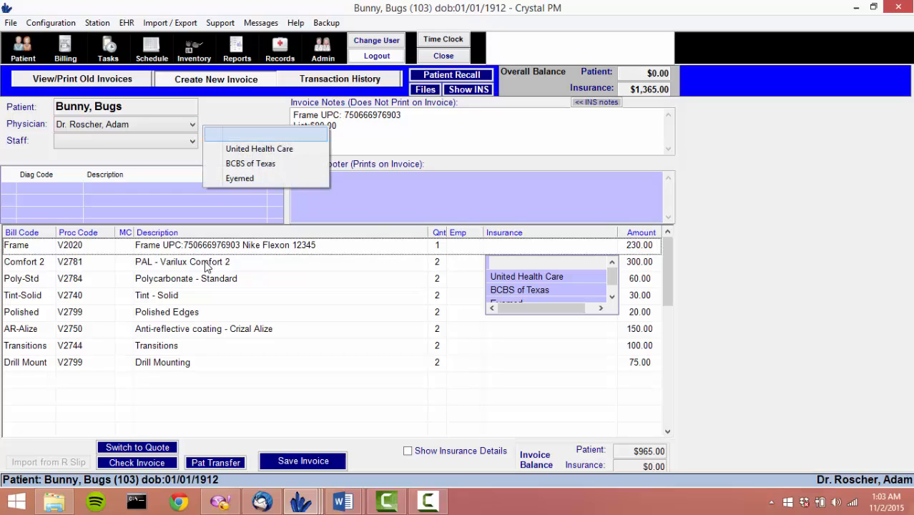
pyautogui.press('Down')
pyautogui.press('Down')
pyautogui.press('Down')
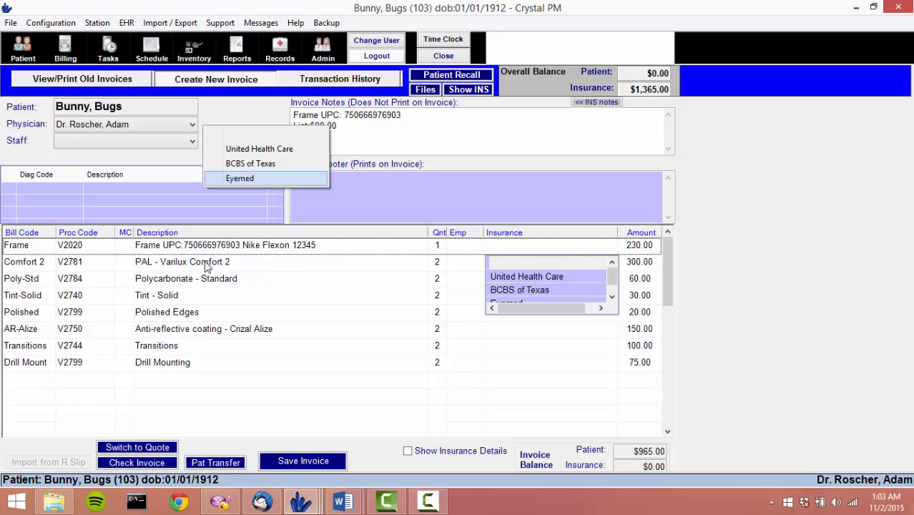
pyautogui.press('Return')
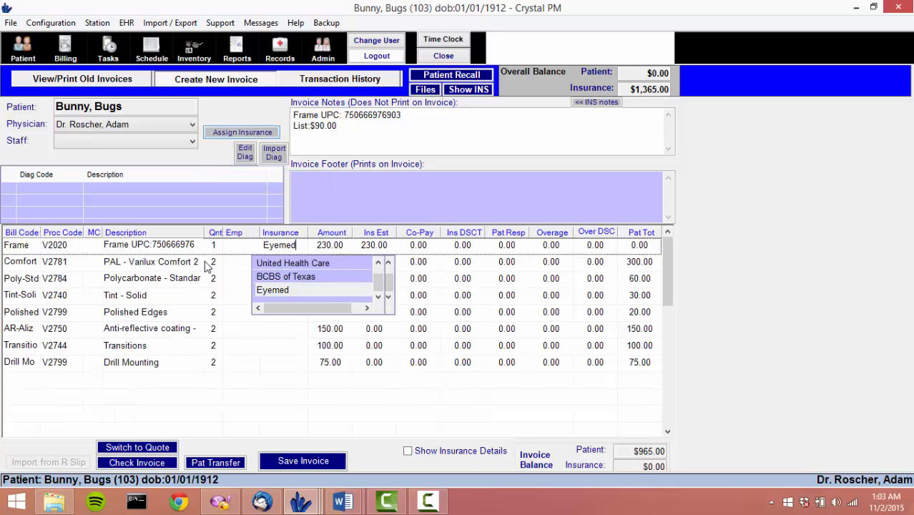